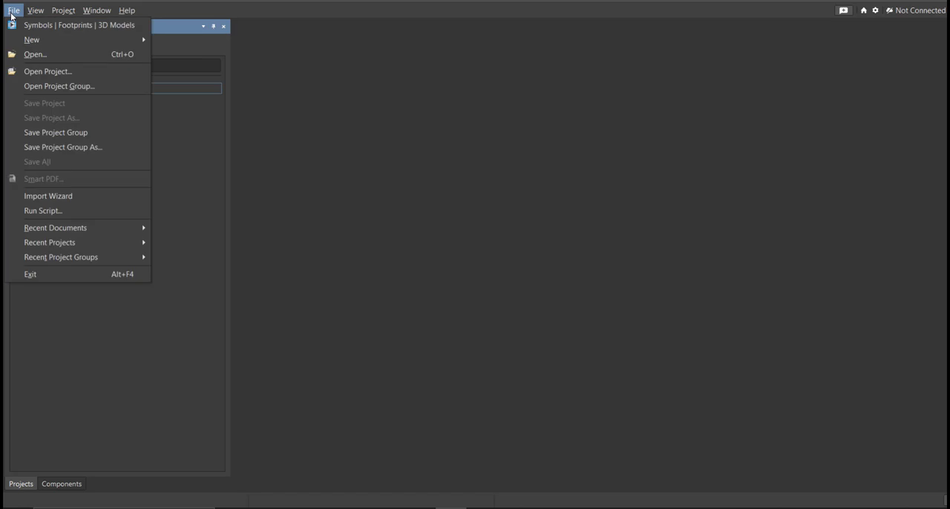
# Step: Create an empty local PCB project named Light Sensor Triggers LED in the folder C:\Desktop\Light Sensor Triggers LED
pyautogui.moveTo(52, 40)
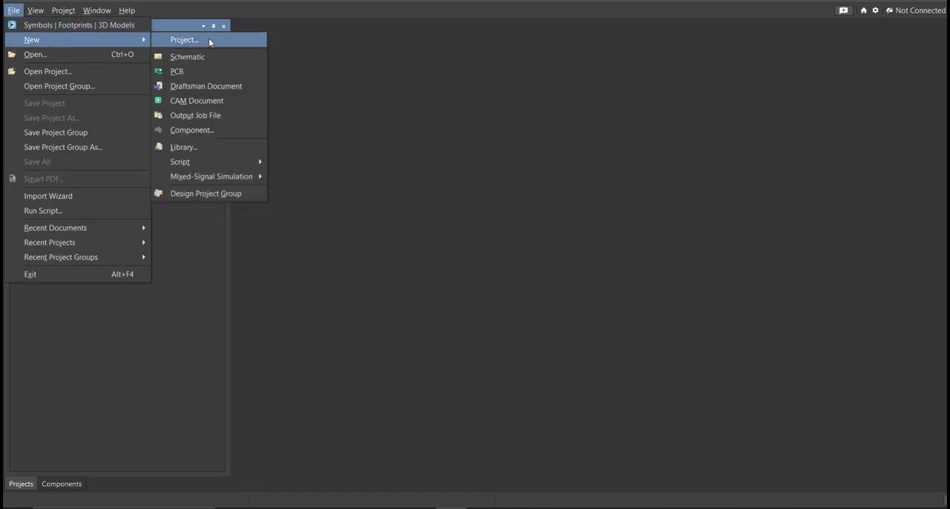
pyautogui.click(478, 284)
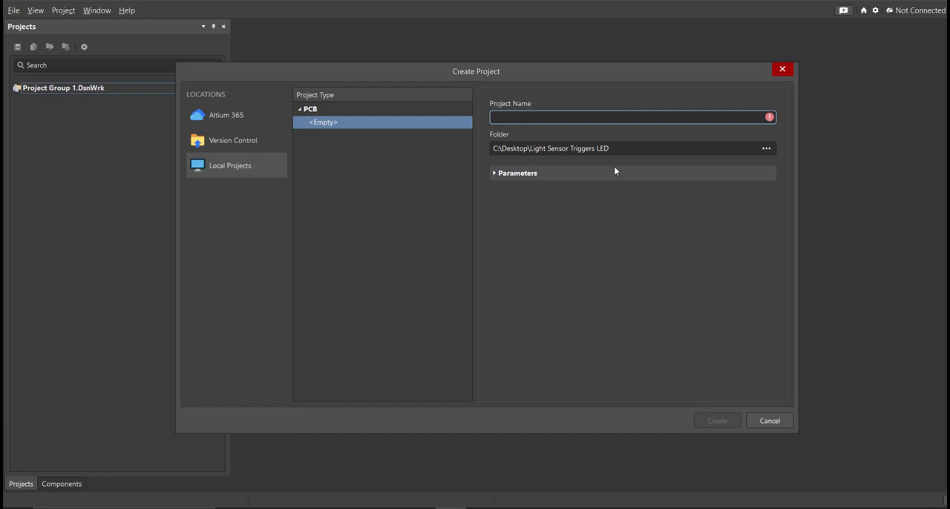
pyautogui.click(643, 148)
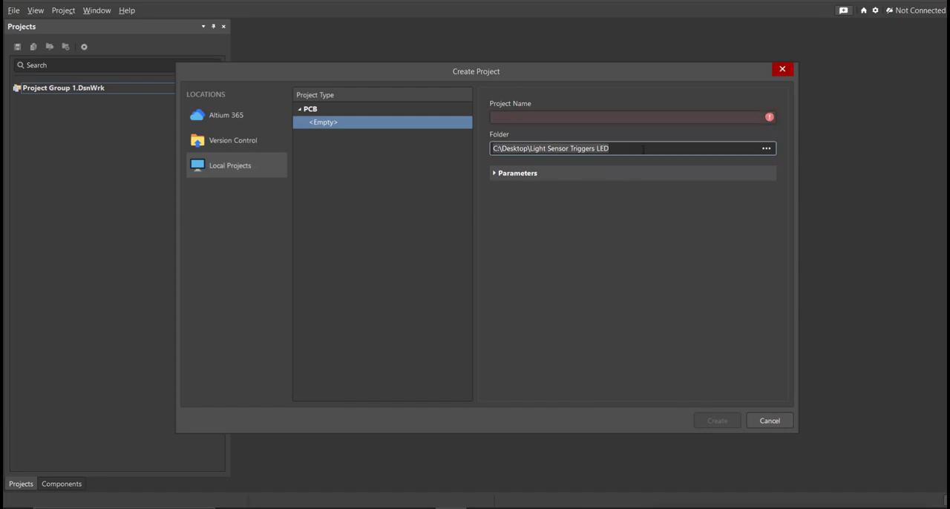
pyautogui.click(625, 118)
pyautogui.write('Light Sensor Triggers LED')
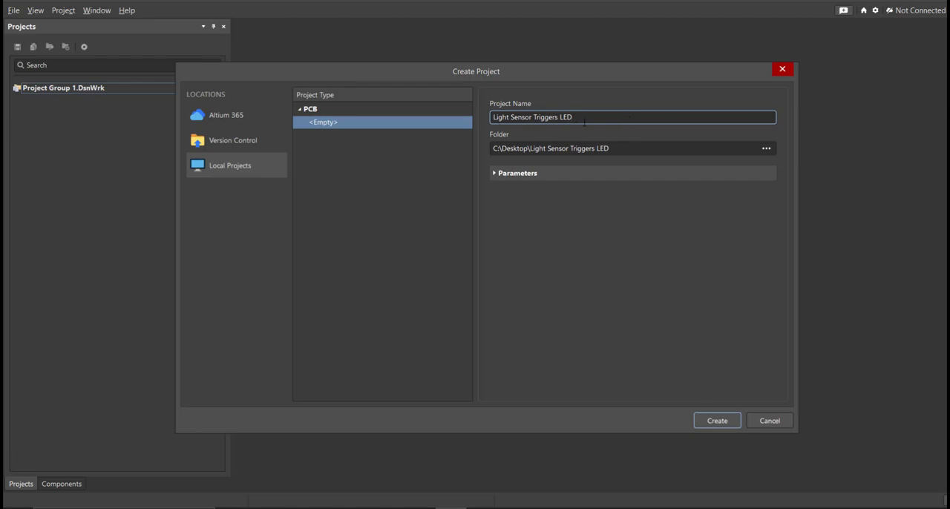
pyautogui.click(717, 421)
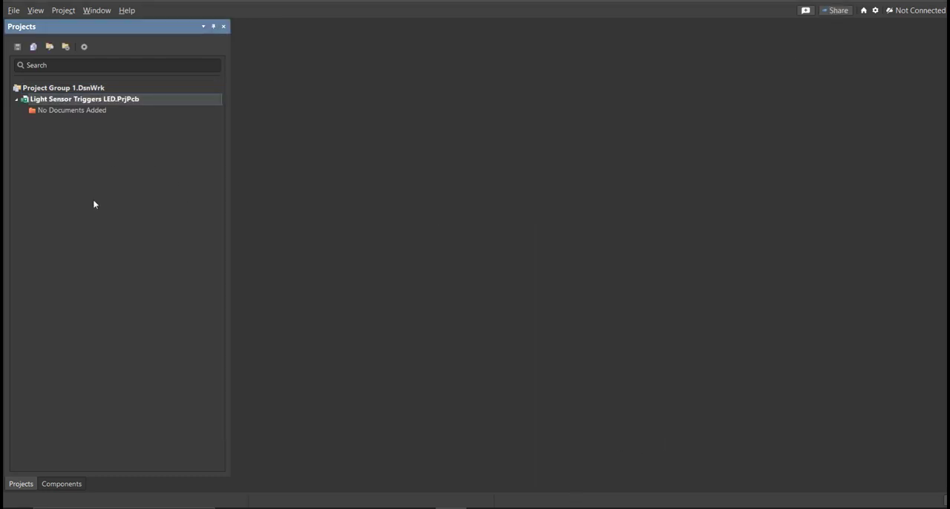
# Step: Add a new schematic sheet to the Light Sensor Triggers LED project
pyautogui.click(14, 10)
pyautogui.moveTo(30, 43)
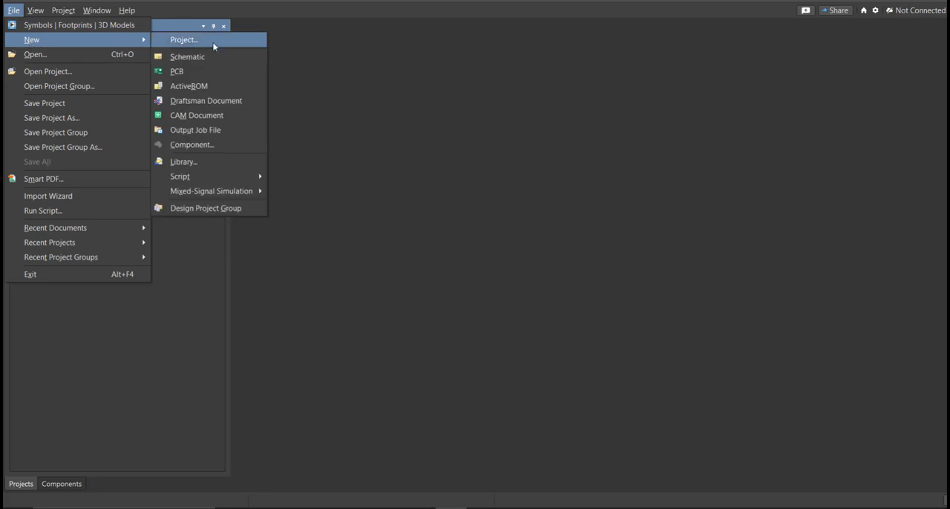
pyautogui.click(230, 59)
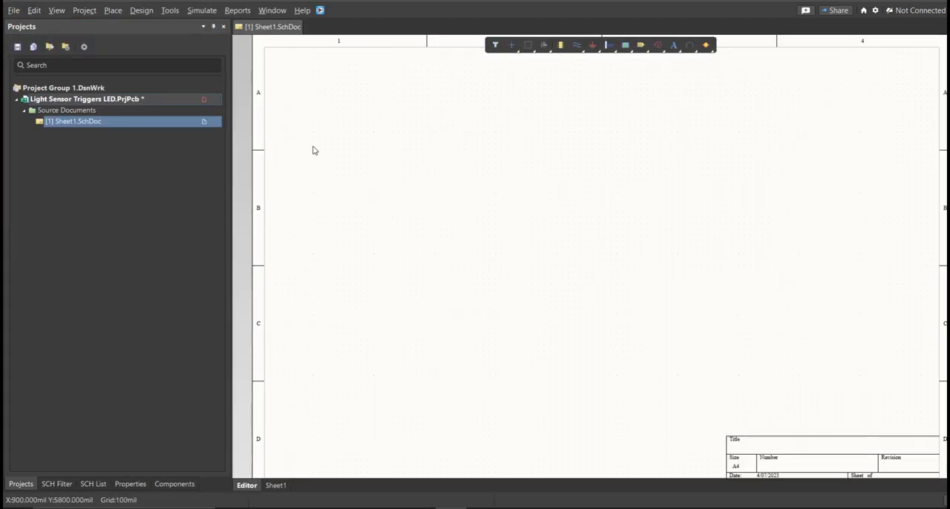
# Step: Save the project, storing its new schematic sheet under the file name Light Sensor Triggers LED
pyautogui.moveTo(360, 161); pyautogui.dragTo(361, 164, button='middle')
pyautogui.moveTo(401, 185); pyautogui.dragTo(376, 178, button='right')
pyautogui.moveTo(375, 178); pyautogui.dragTo(376, 172, button='middle')
pyautogui.moveTo(376, 171); pyautogui.dragTo(377, 176, button='right')
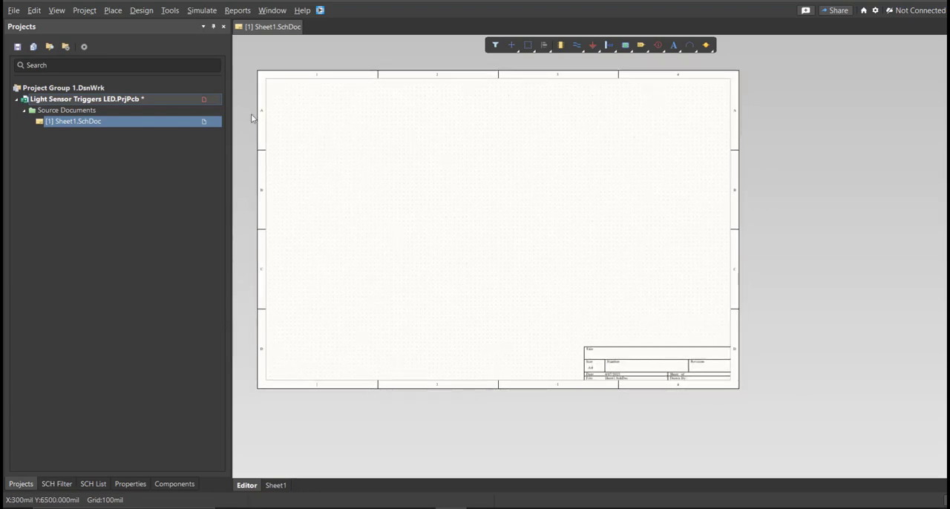
pyautogui.rightClick(199, 100)
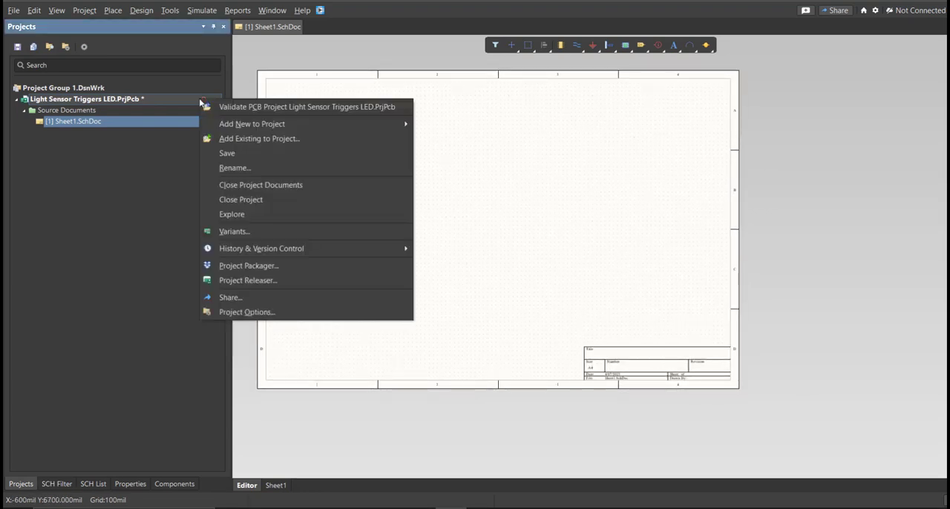
pyautogui.click(248, 154)
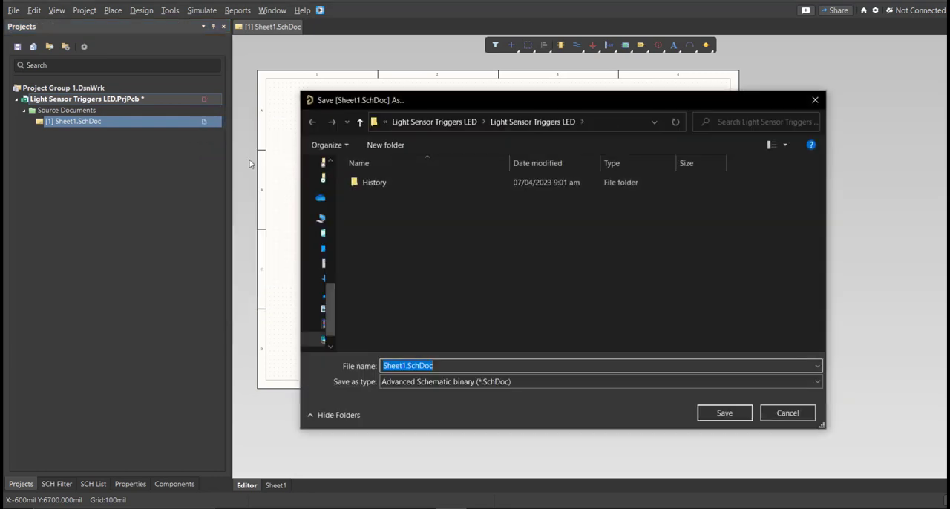
pyautogui.write('fs')
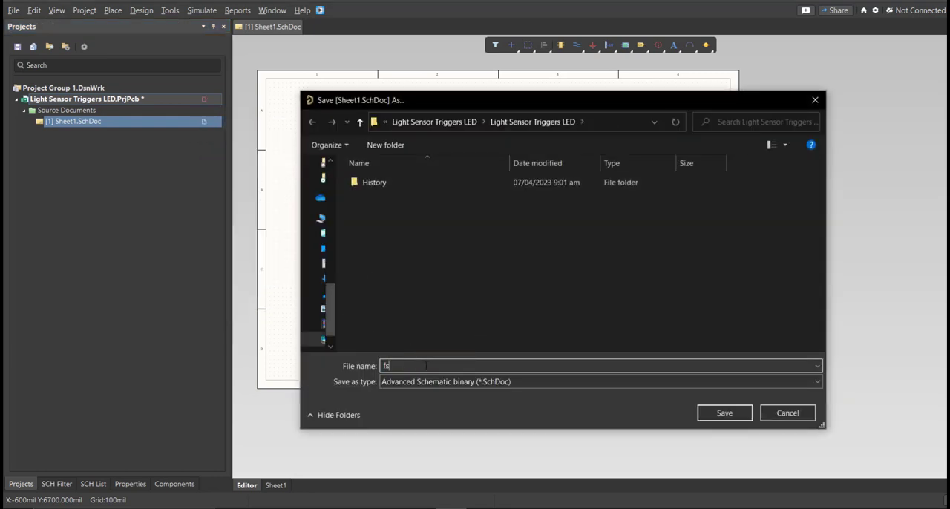
pyautogui.write('Light Sensor Triggers LED')
pyautogui.click(720, 413)
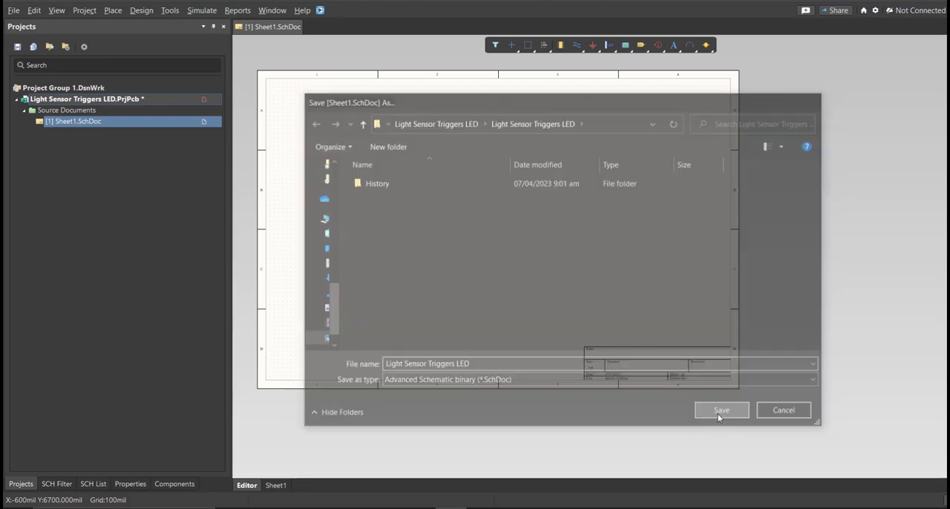
# Step: Create a new file-based Schematic Library for the project
pyautogui.click(13, 9)
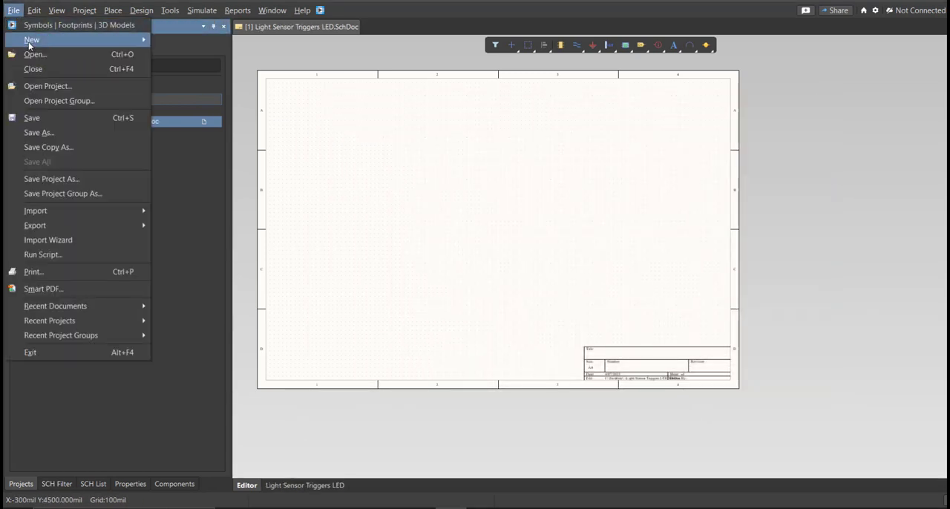
pyautogui.moveTo(85, 43)
pyautogui.click(183, 161)
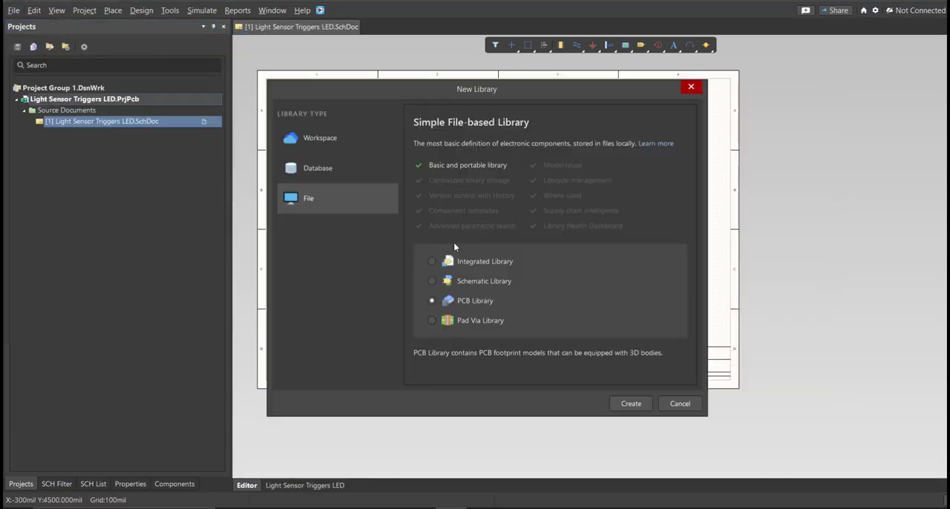
pyautogui.click(464, 283)
pyautogui.click(627, 403)
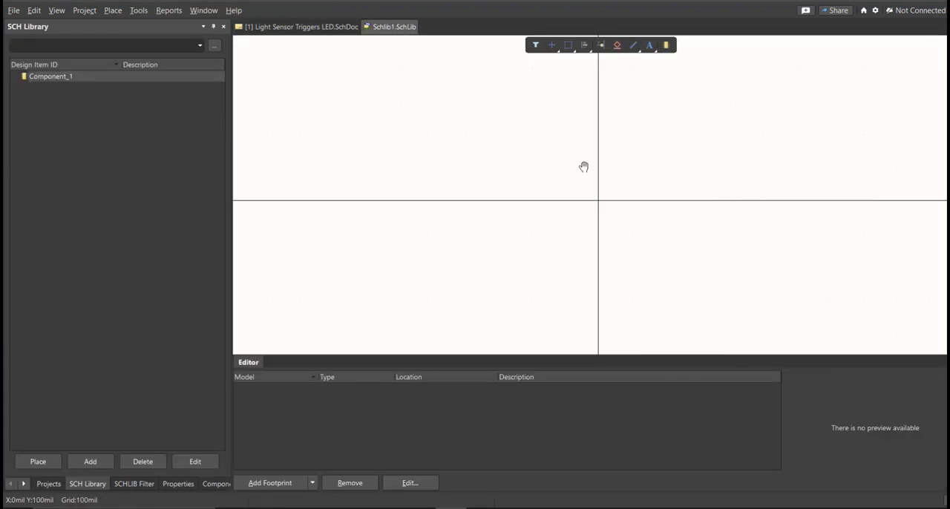
# Step: Save the new schematic library as Light Sensor Triggers LED in the project folder
pyautogui.moveTo(585, 168); pyautogui.dragTo(556, 174, button='right')
pyautogui.hotkey('ctrl', 's')
pyautogui.write('Light Sensor Triggers LED')
pyautogui.click(567, 295)
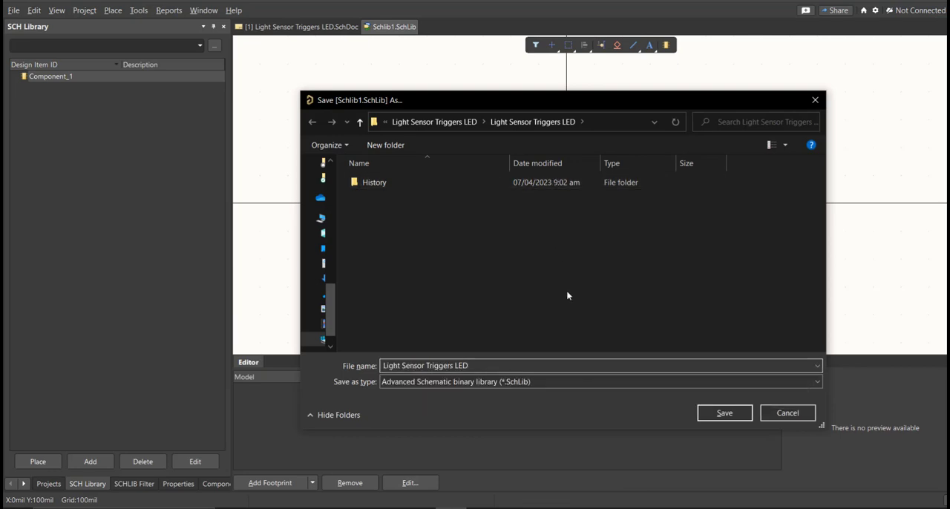
pyautogui.click(724, 413)
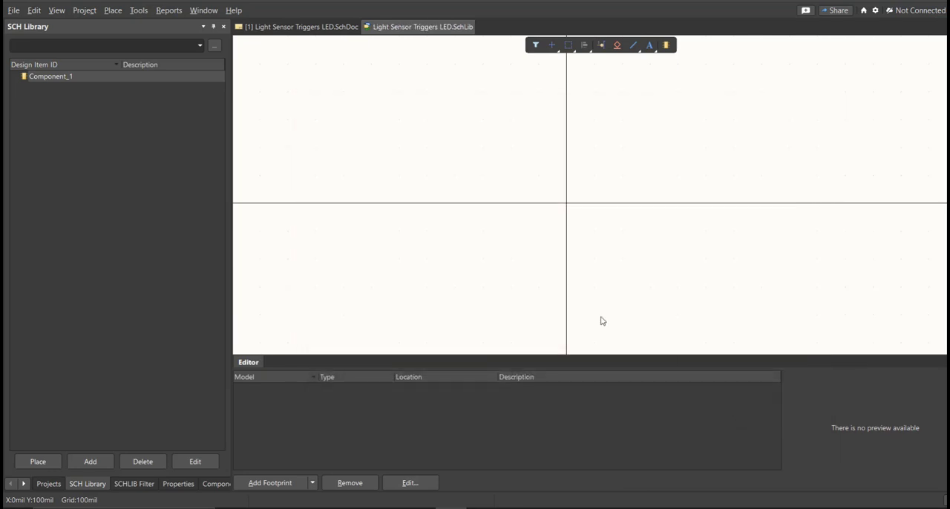
# Step: Create a new file-based PCB Library for the project
pyautogui.click(47, 484)
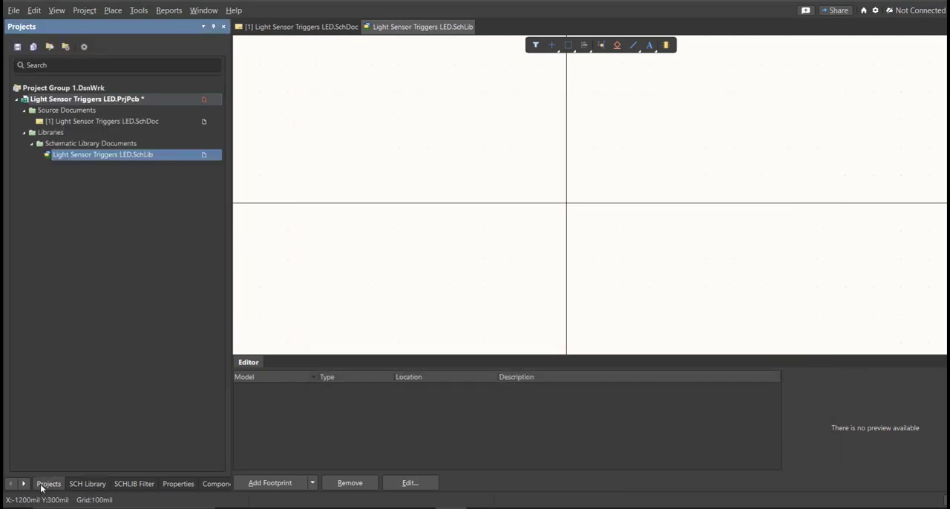
pyautogui.click(13, 10)
pyautogui.moveTo(24, 43)
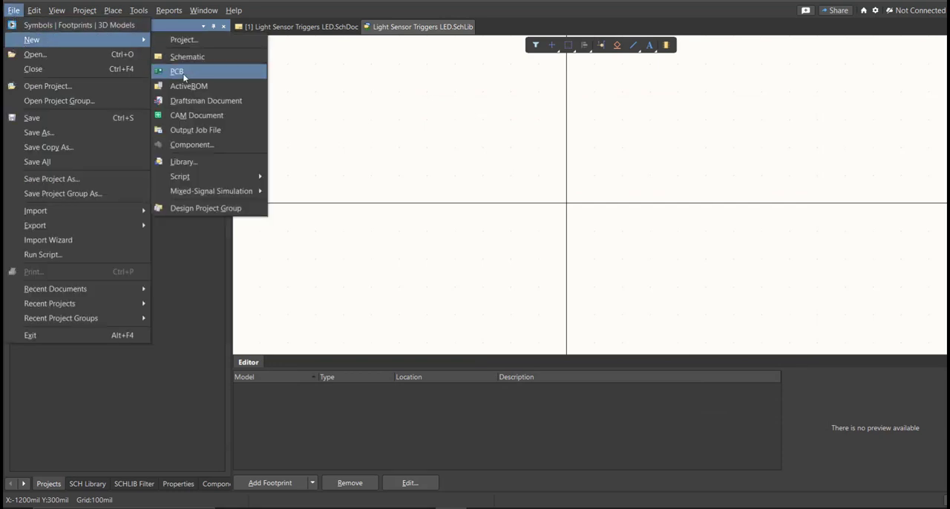
pyautogui.click(210, 168)
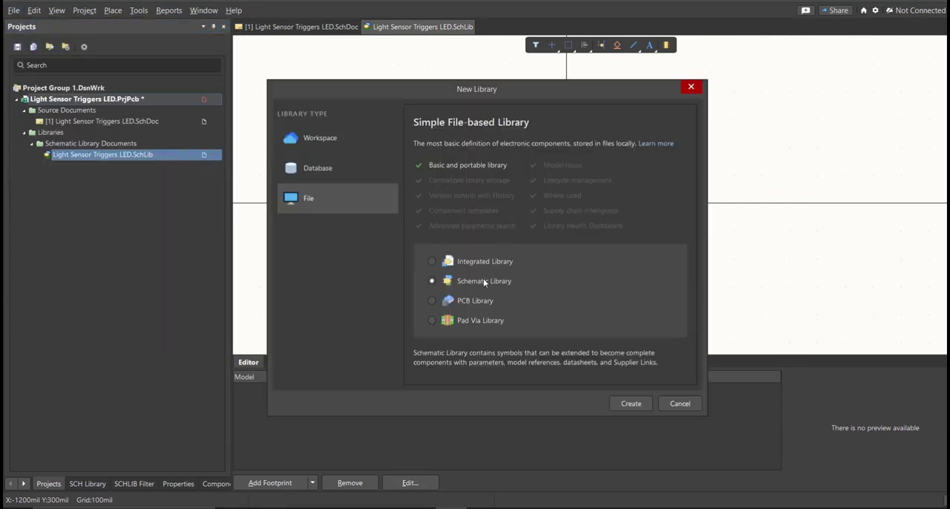
pyautogui.click(473, 298)
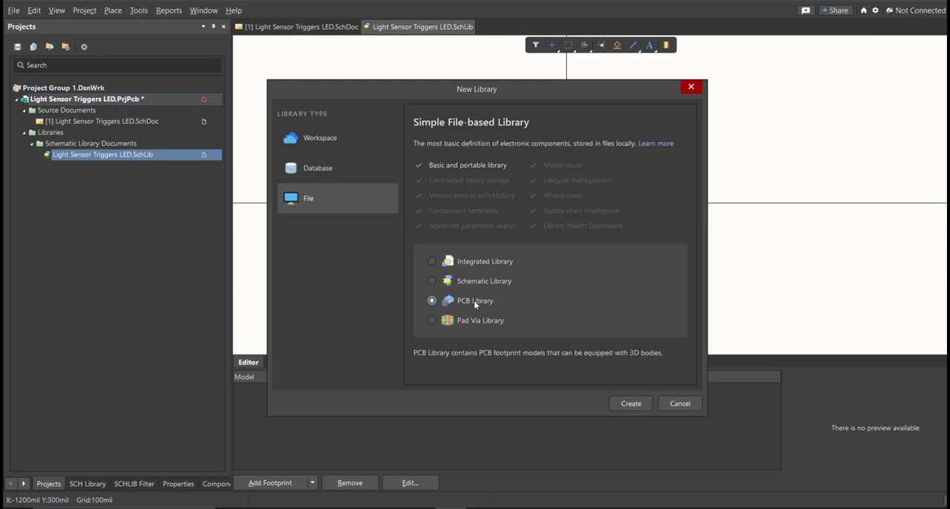
pyautogui.click(633, 404)
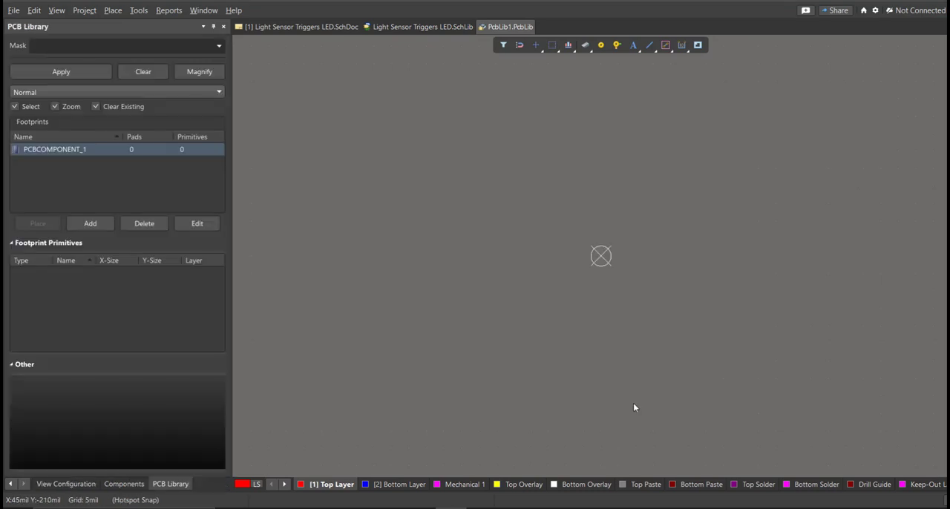
# Step: Save the new PCB library as Light Sensor Triggers LED in the project folder
pyautogui.moveTo(552, 260); pyautogui.dragTo(542, 285, button='right')
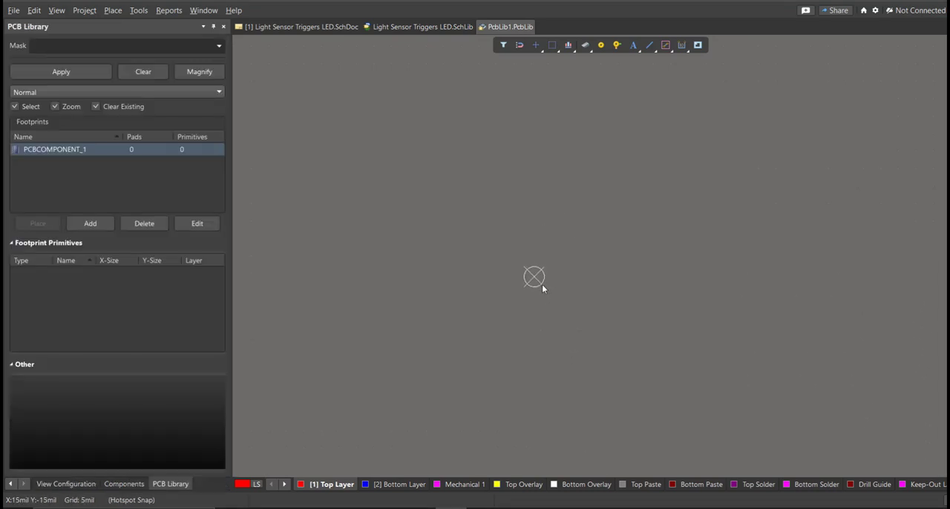
pyautogui.hotkey('ctrl', 's')
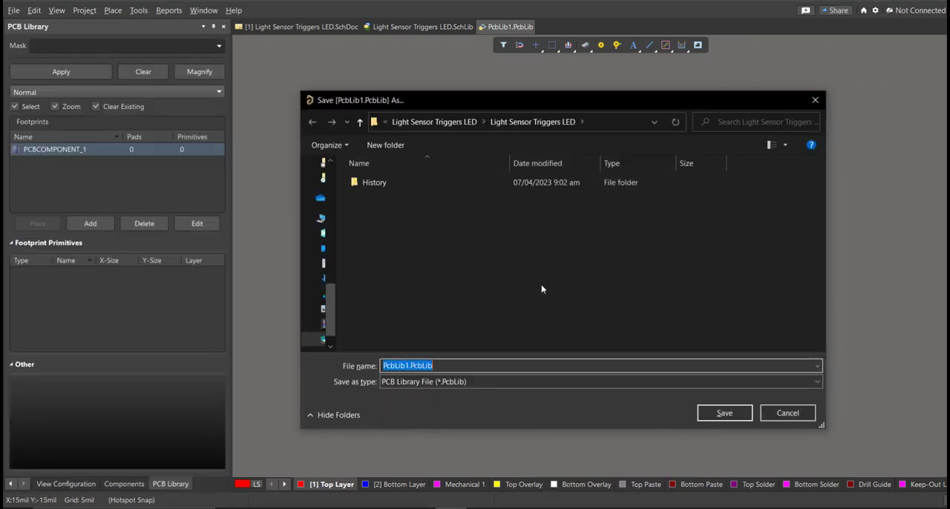
pyautogui.write('Light Sensor Triggers LED')
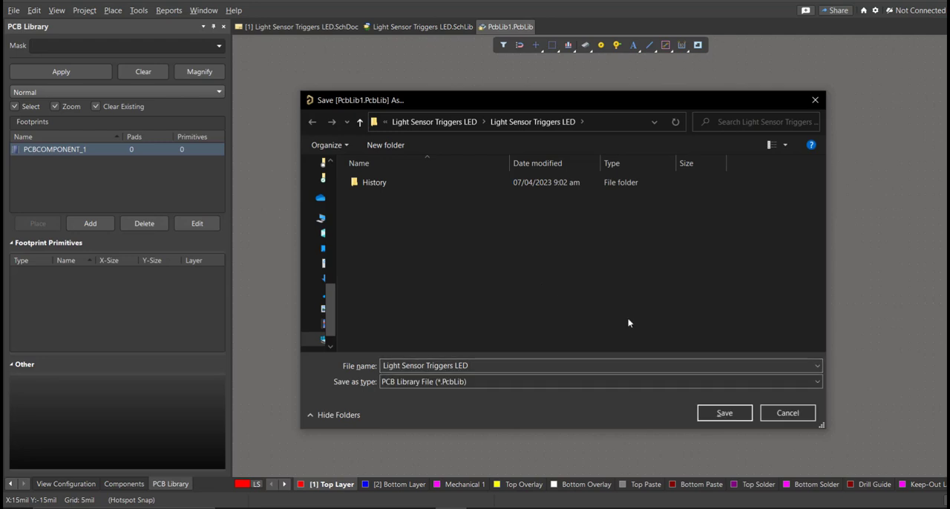
pyautogui.click(714, 413)
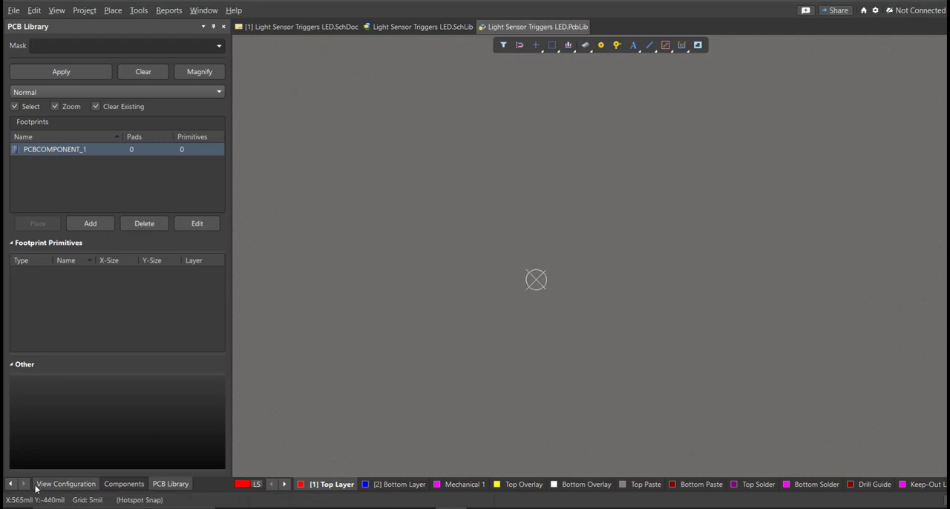
# Step: Return to the project tree and save the Light Sensor Triggers LED project with its added libraries
pyautogui.click(14, 486)
pyautogui.click(45, 484)
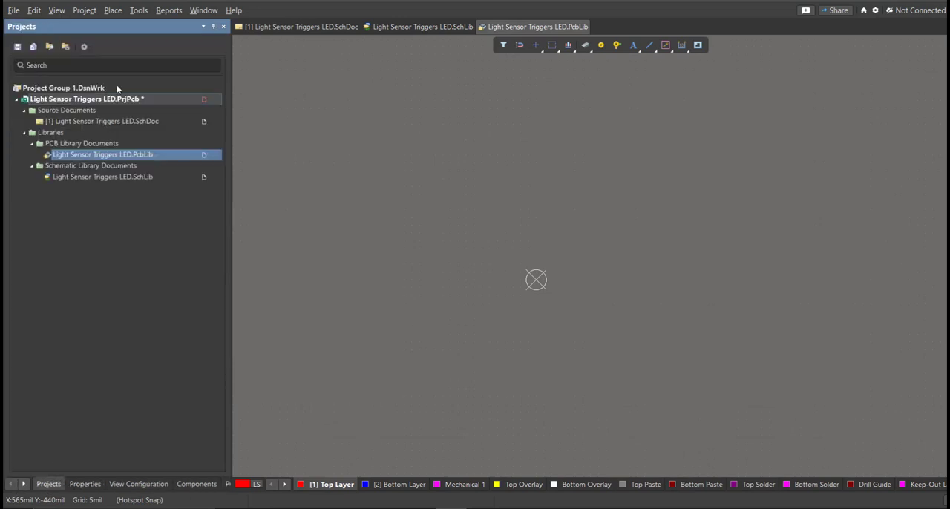
pyautogui.rightClick(136, 100)
pyautogui.click(178, 154)
# Step: Show the Light Sensor Triggers LED schematic sheet and open the Altium Library Loader over it
pyautogui.click(306, 28)
pyautogui.moveTo(339, 140)
pyautogui.mouseDown(button='right')
pyautogui.moveTo(352, 136)
pyautogui.moveTo(329, 136)
pyautogui.moveTo(337, 133)
pyautogui.mouseUp(button='right')
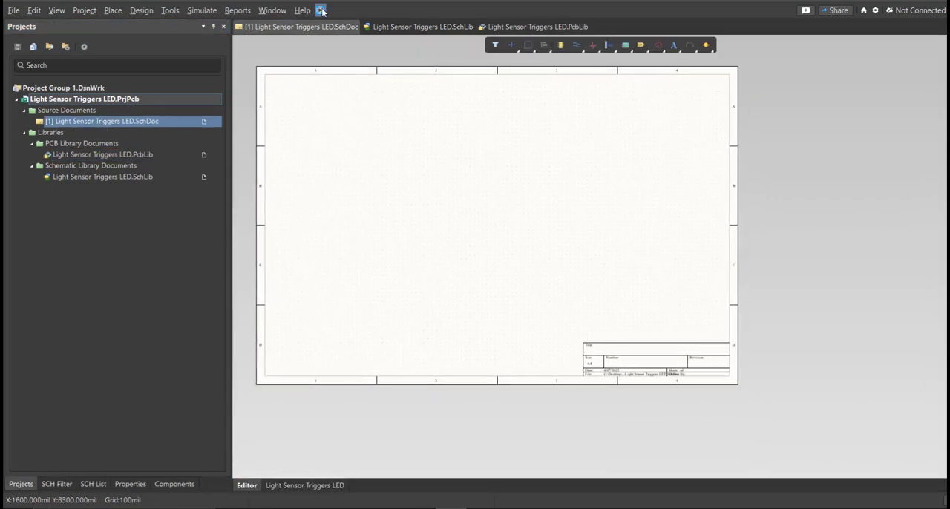
pyautogui.moveTo(103, 9); pyautogui.dragTo(363, 87)
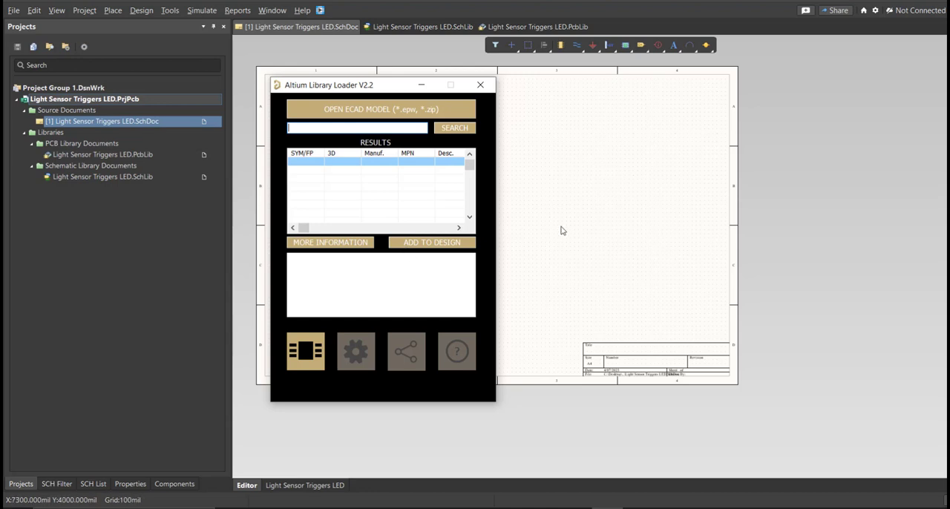
# Step: Switch to the parts list in Excel and select the terminal block's manufacturer part number text, TB002-500-02BE, in cell E2
pyautogui.click(577, 508)
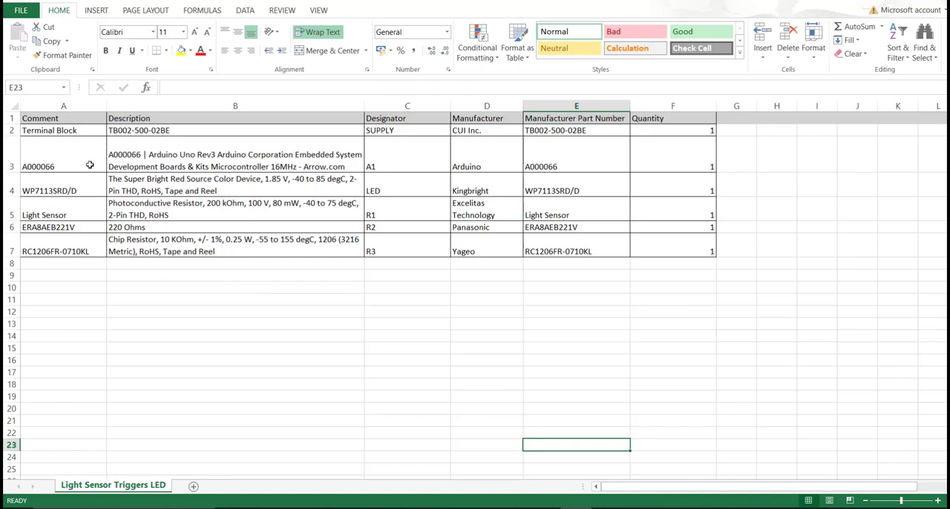
pyautogui.moveTo(71, 123); pyautogui.dragTo(666, 251)
pyautogui.moveTo(593, 122); pyautogui.dragTo(584, 244)
pyautogui.doubleClick(601, 130)
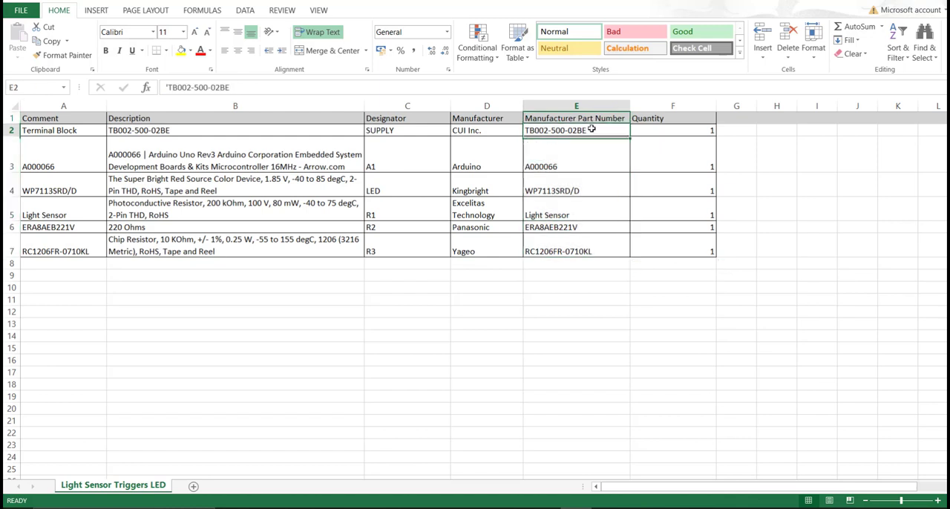
pyautogui.click(599, 178)
pyautogui.doubleClick(590, 135)
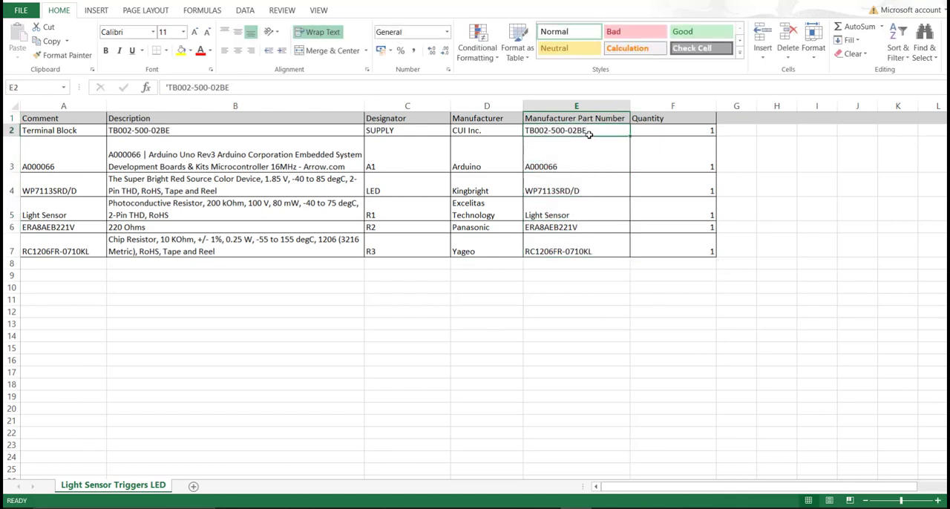
pyautogui.moveTo(595, 132); pyautogui.dragTo(527, 131)
pyautogui.hotkey('ctrl', 'c')
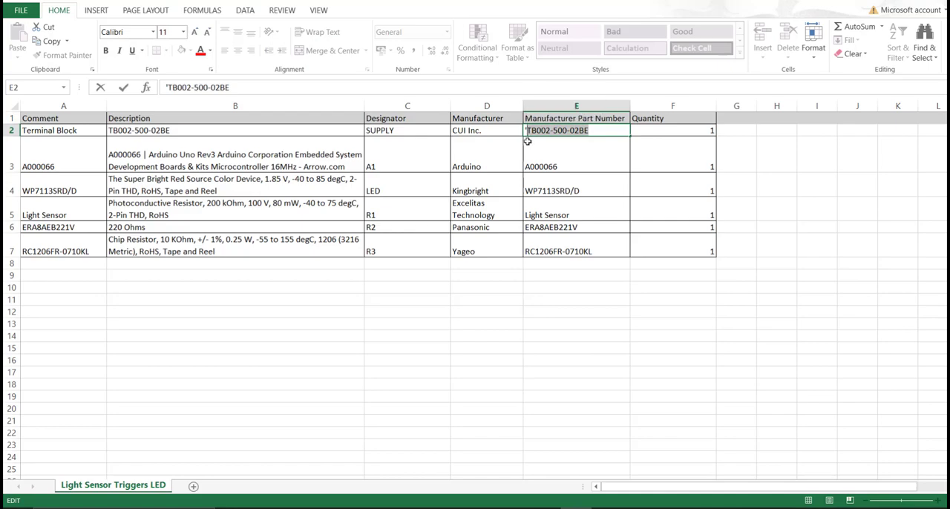
# Step: Switch back to the Altium schematic, search the Library Loader for TB002-500-02BE, and add the part to the design
pyautogui.click(450, 507)
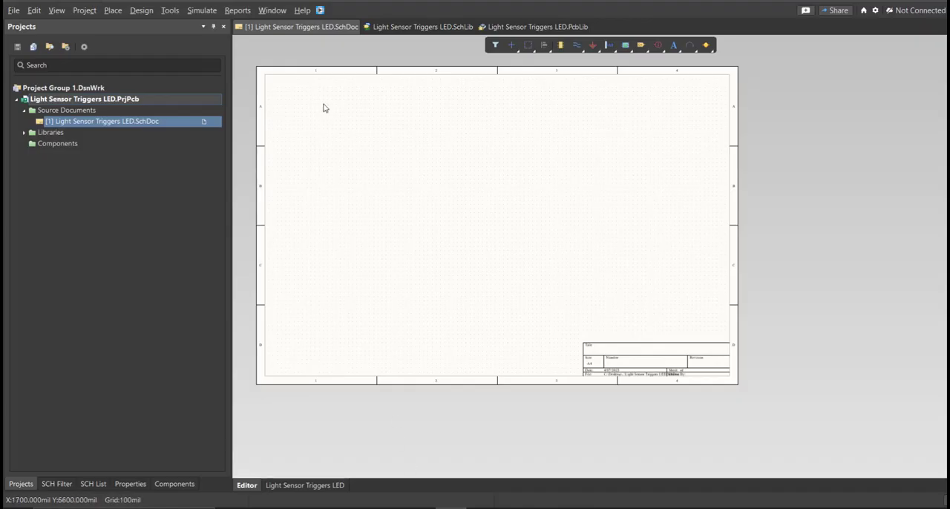
pyautogui.click(320, 10)
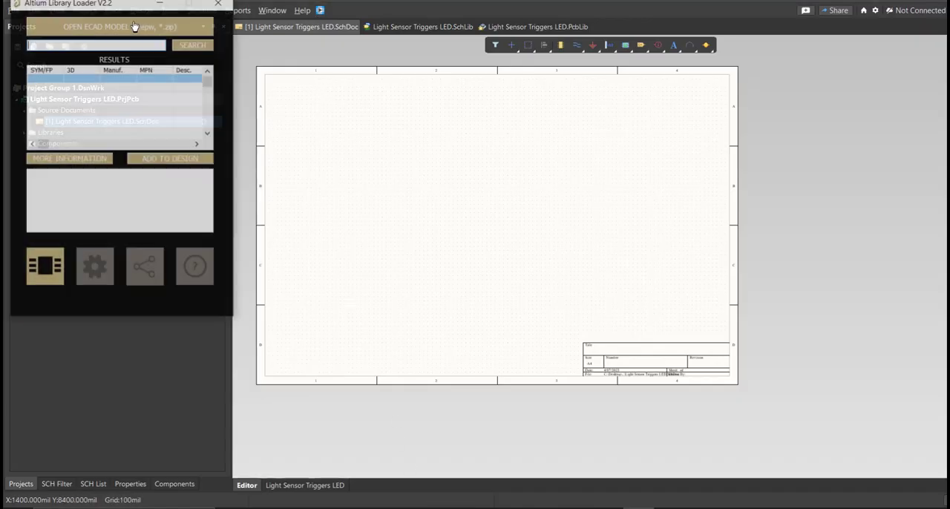
pyautogui.hotkey('ctrl', 'v')
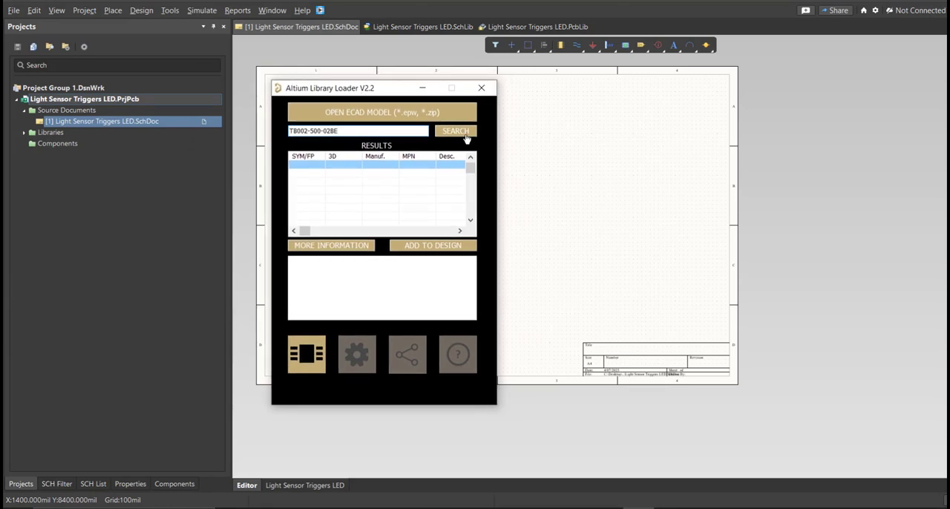
pyautogui.click(465, 136)
pyautogui.click(403, 250)
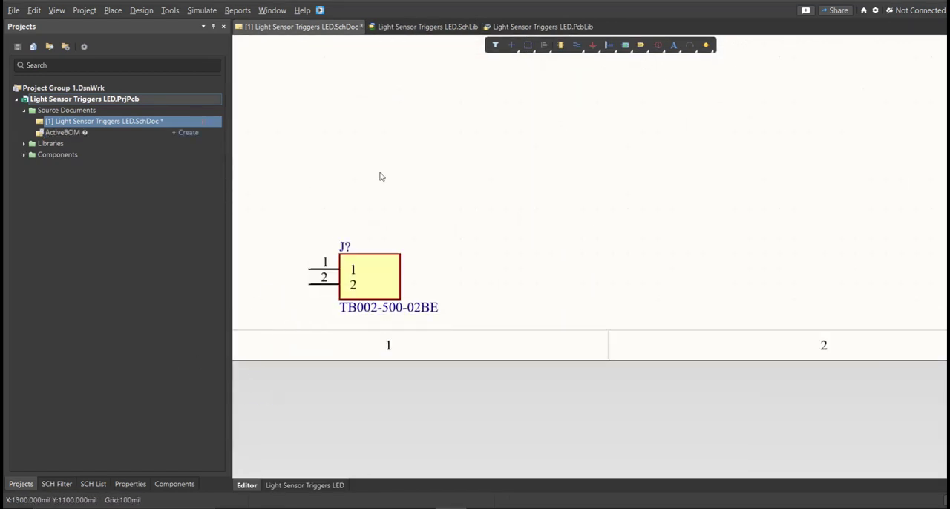
# Step: Inspect TB002-500-02BE in the schematic library, delete the empty Component_1, and save the library
pyautogui.click(89, 483)
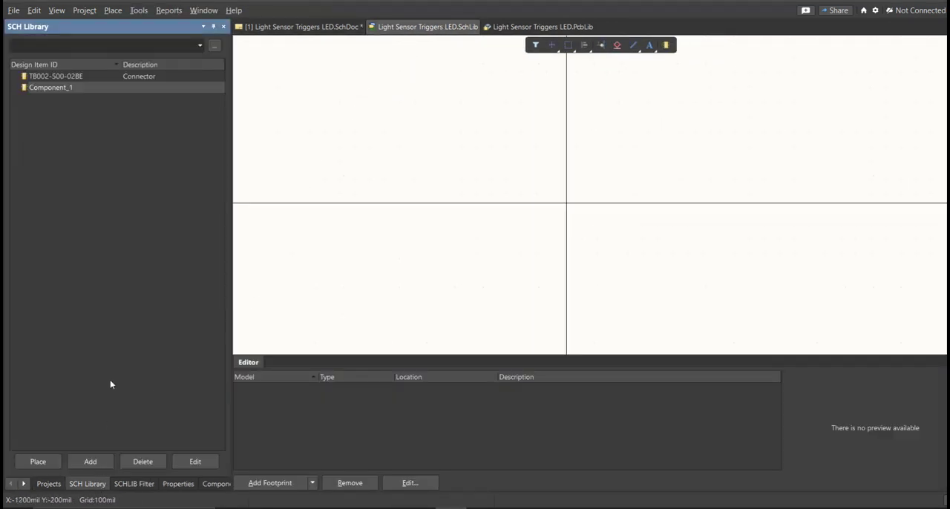
pyautogui.click(102, 77)
pyautogui.keyDown('ctrl'); pyautogui.scroll(-4, 523, 226); pyautogui.keyUp('ctrl')
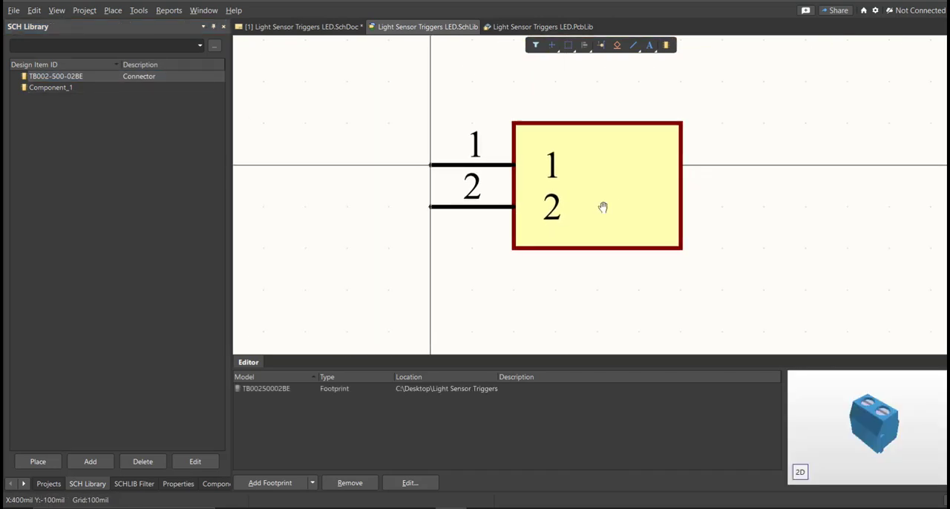
pyautogui.click(158, 89)
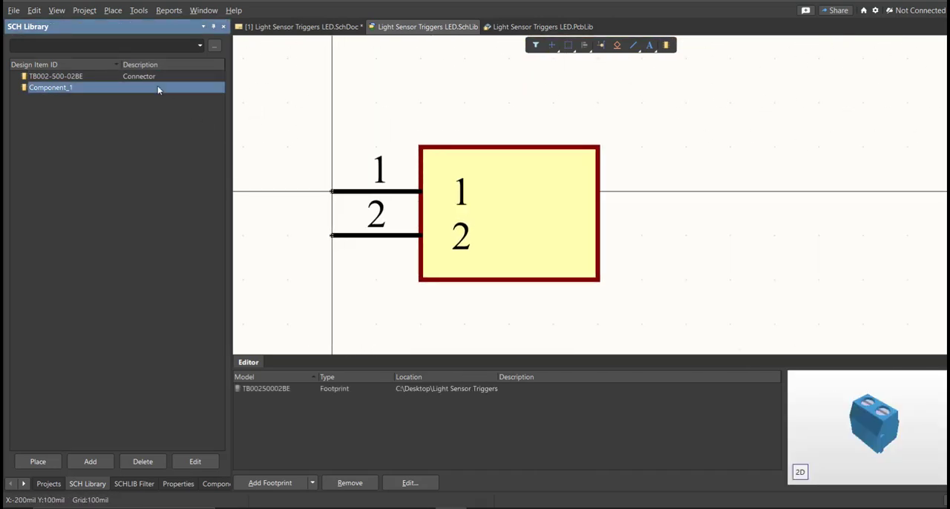
pyautogui.press('Delete')
pyautogui.moveTo(522, 206); pyautogui.dragTo(433, 250, button='right')
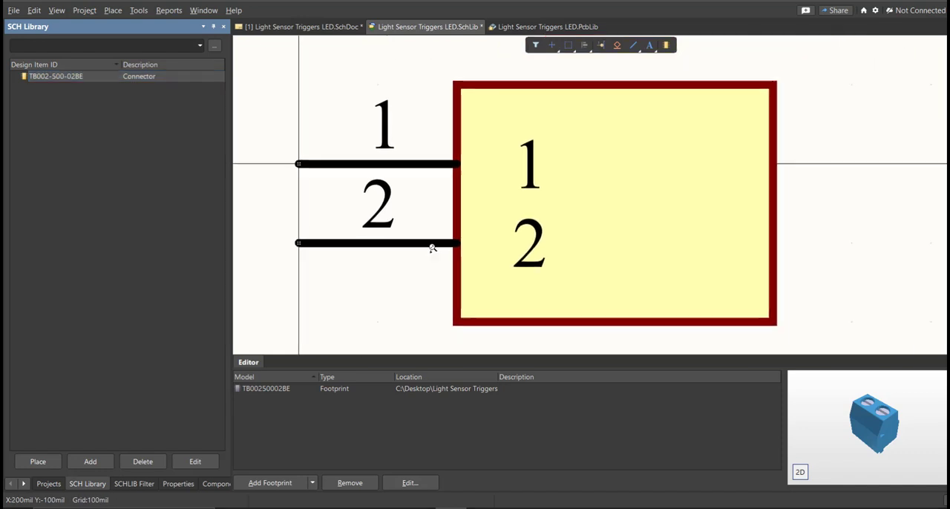
pyautogui.keyDown('ctrl'); pyautogui.scroll(-3, 433, 249); pyautogui.keyUp('ctrl')
pyautogui.moveTo(432, 248); pyautogui.dragTo(433, 251, button='middle')
pyautogui.press('f')
pyautogui.press('s')
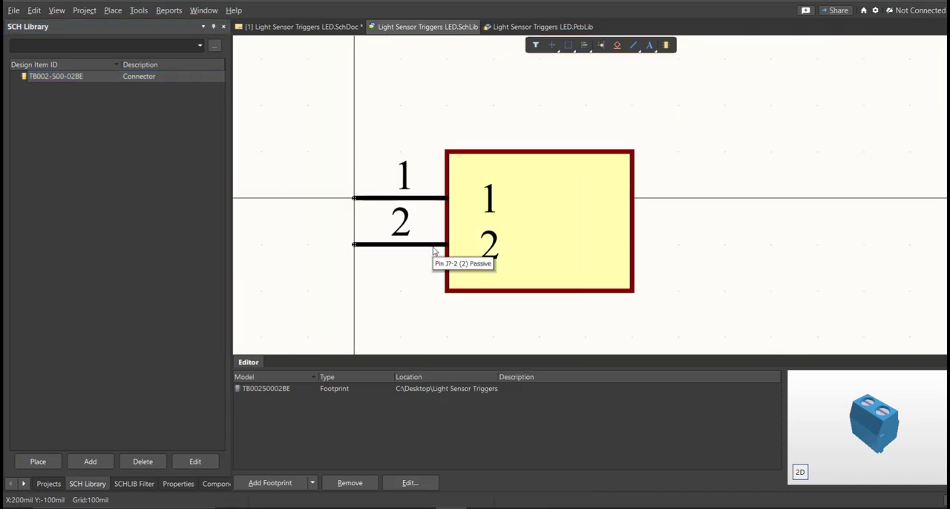
# Step: Set the TB002-500-02BE library component's comment to Terminal Block and save the schematic library
pyautogui.doubleClick(77, 79)
pyautogui.click(106, 160)
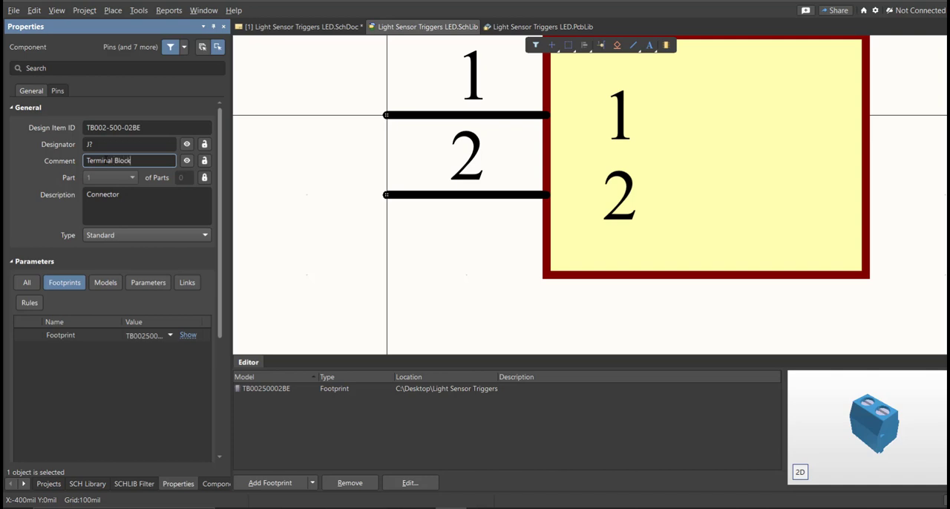
pyautogui.press('Return')
pyautogui.keyDown('ctrl'); pyautogui.scroll(-4, 400, 282); pyautogui.keyUp('ctrl')
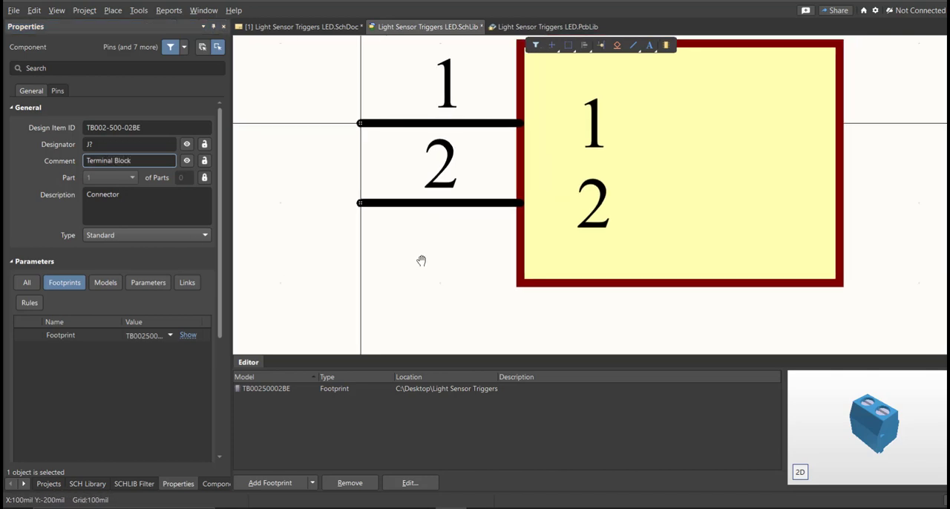
pyautogui.hotkey('ctrl', 's')
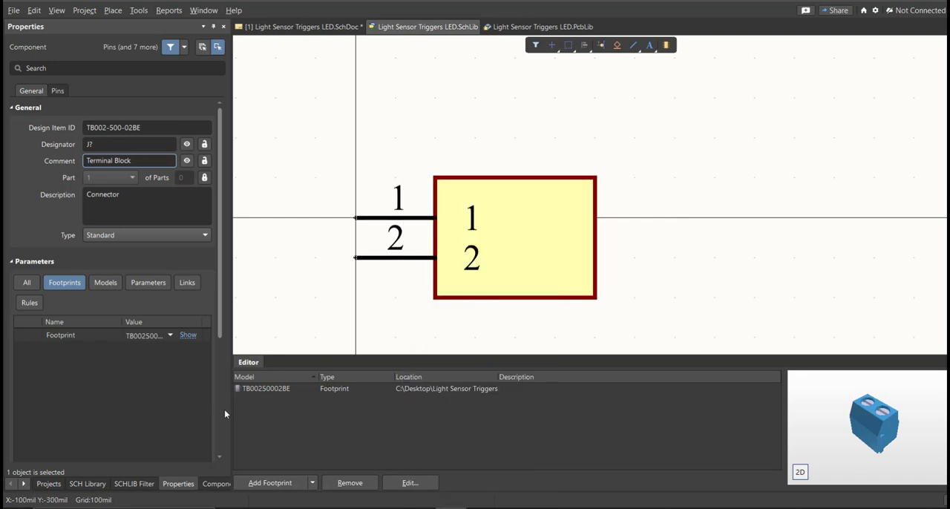
# Step: Place the edited Terminal Block symbol from the schematic library on the sheet beside the original TB002-500-02BE symbol to compare them
pyautogui.click(88, 484)
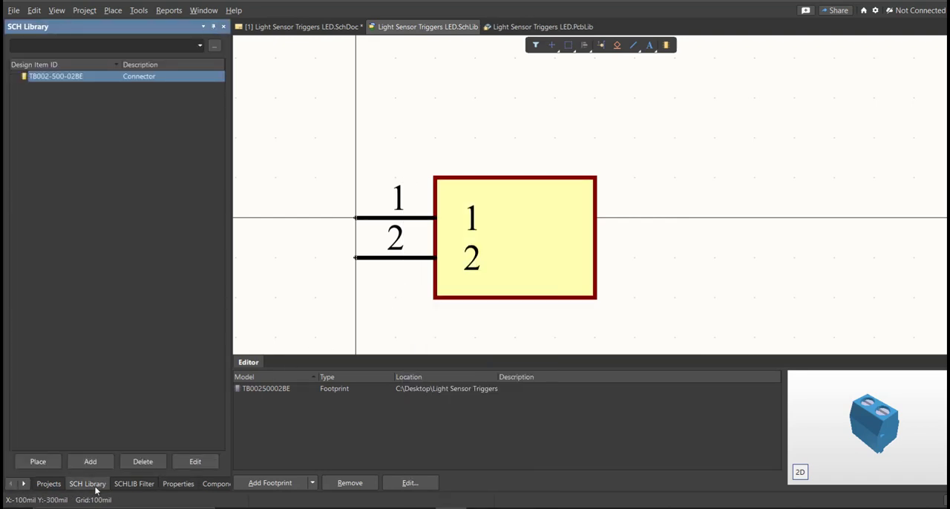
pyautogui.click(37, 462)
pyautogui.rightClick(410, 234)
pyautogui.moveTo(366, 276); pyautogui.dragTo(323, 224)
pyautogui.click(476, 149)
pyautogui.moveTo(574, 191); pyautogui.dragTo(493, 220)
pyautogui.click(586, 251)
pyautogui.moveTo(448, 157); pyautogui.dragTo(318, 271)
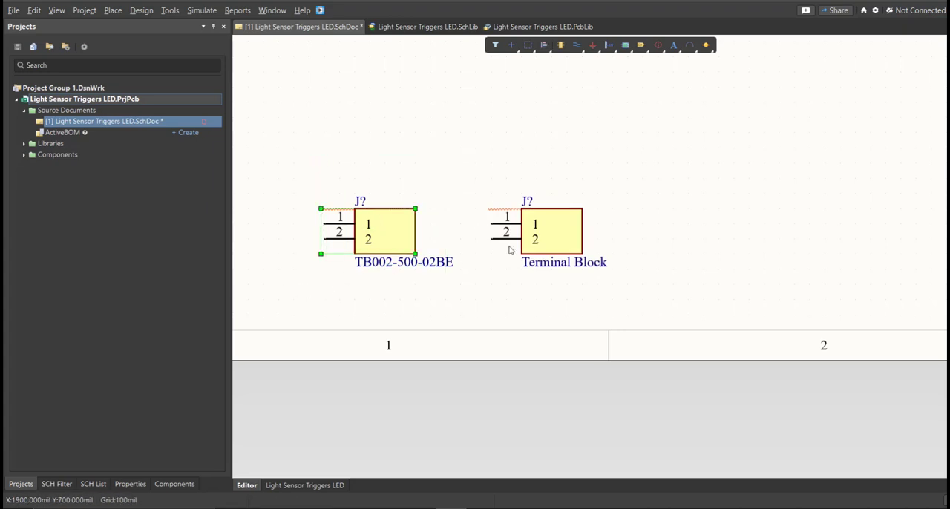
pyautogui.moveTo(665, 167); pyautogui.dragTo(488, 293)
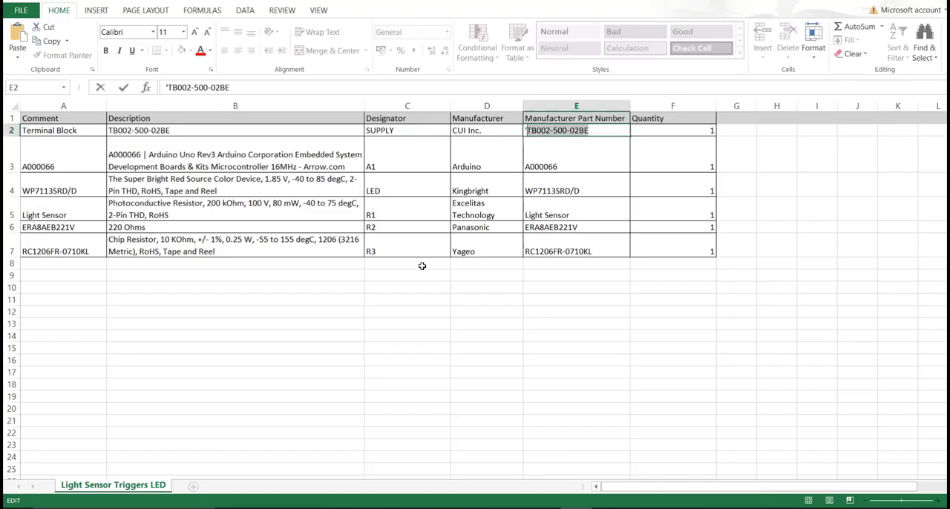
pyautogui.click(407, 263)
pyautogui.moveTo(555, 118); pyautogui.dragTo(554, 255)
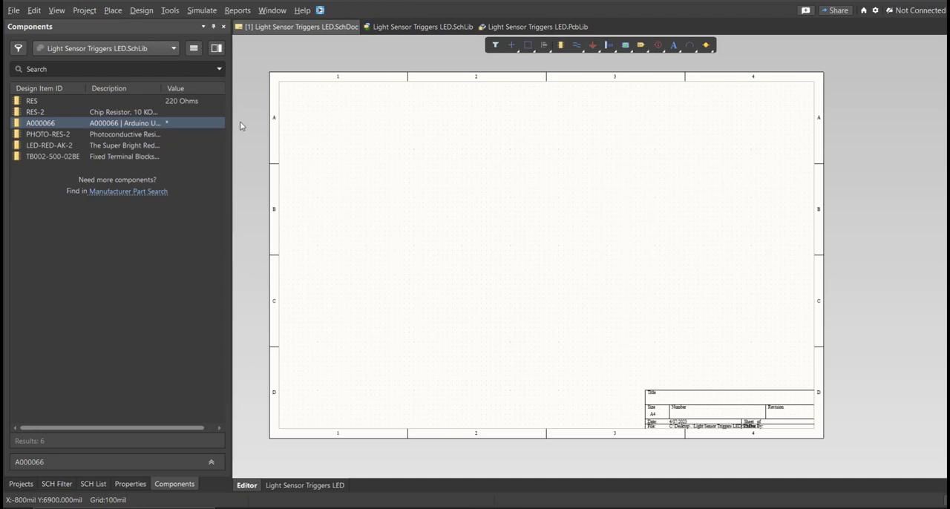
# Step: Examine the symbol and footprint of each component in the Light Sensor Triggers LED schematic library, from TB002-500-02BE to A000066
pyautogui.click(419, 26)
pyautogui.click(87, 483)
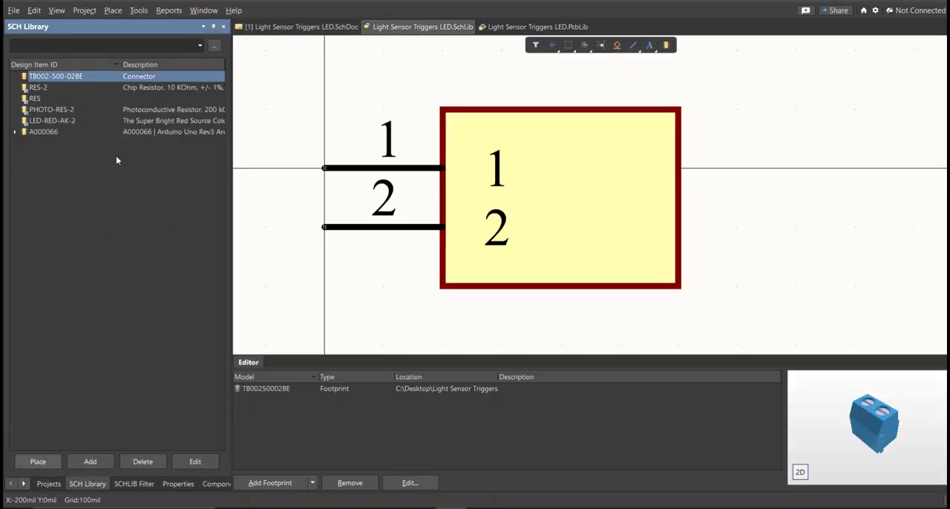
pyautogui.keyDown('ctrl'); pyautogui.scroll(1, 504, 161); pyautogui.keyUp('ctrl')
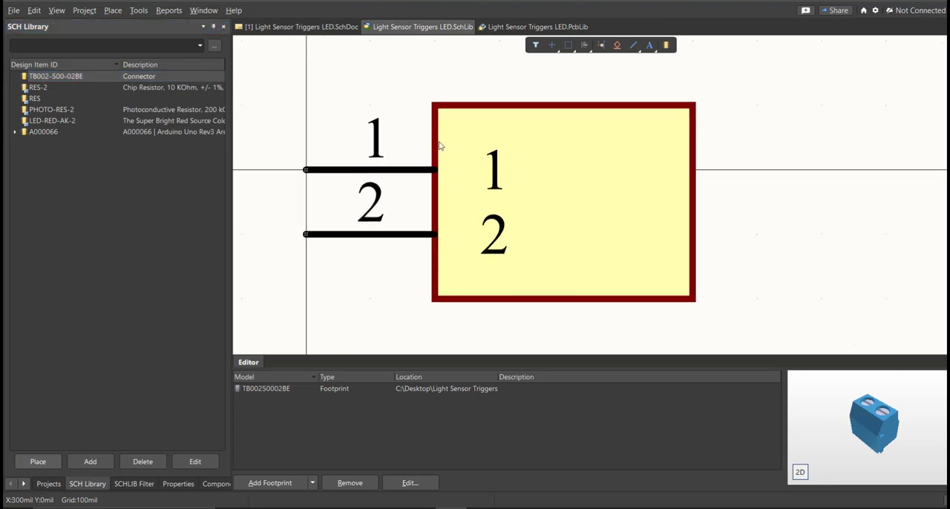
pyautogui.click(163, 79)
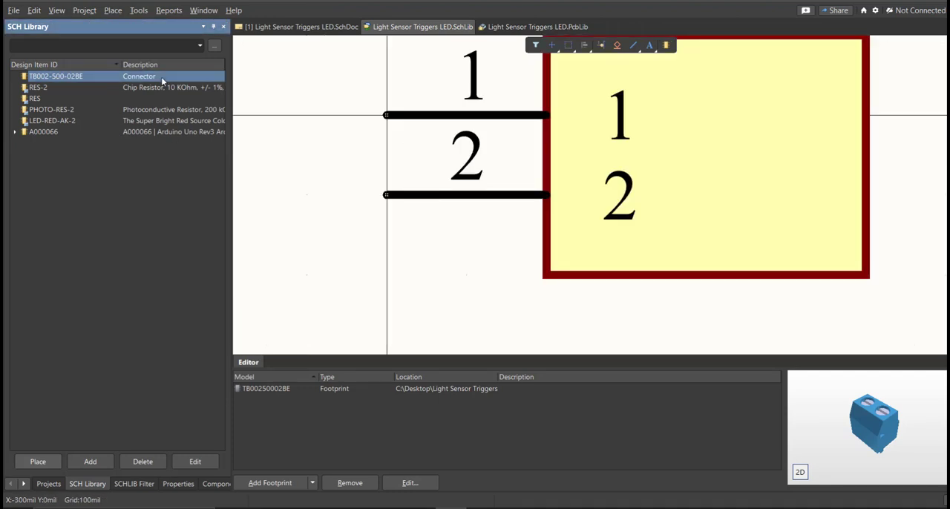
pyautogui.press('Down')
pyautogui.press('Down')
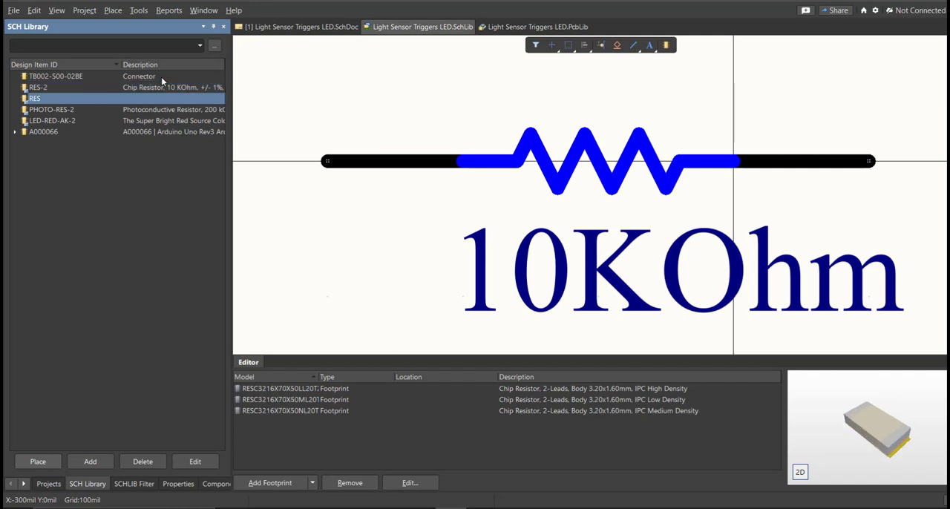
pyautogui.press('Down')
pyautogui.press('Down')
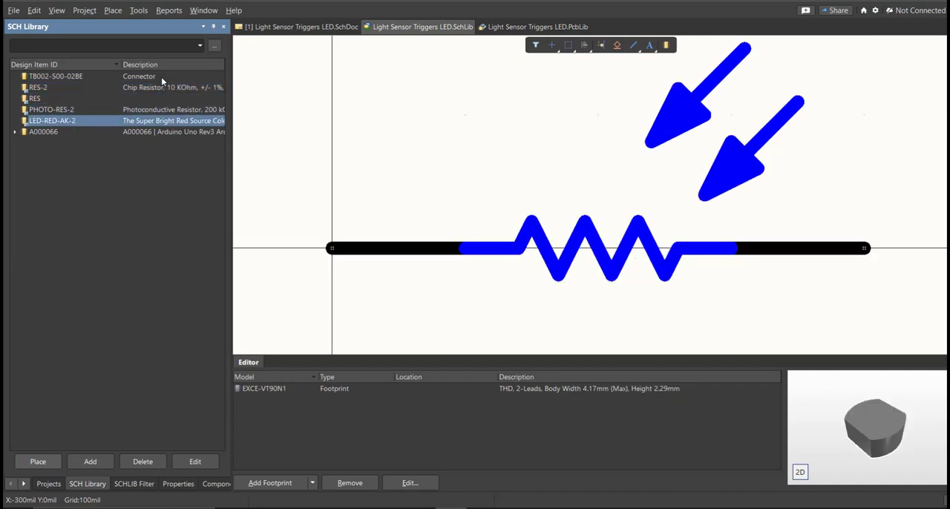
pyautogui.press('Down')
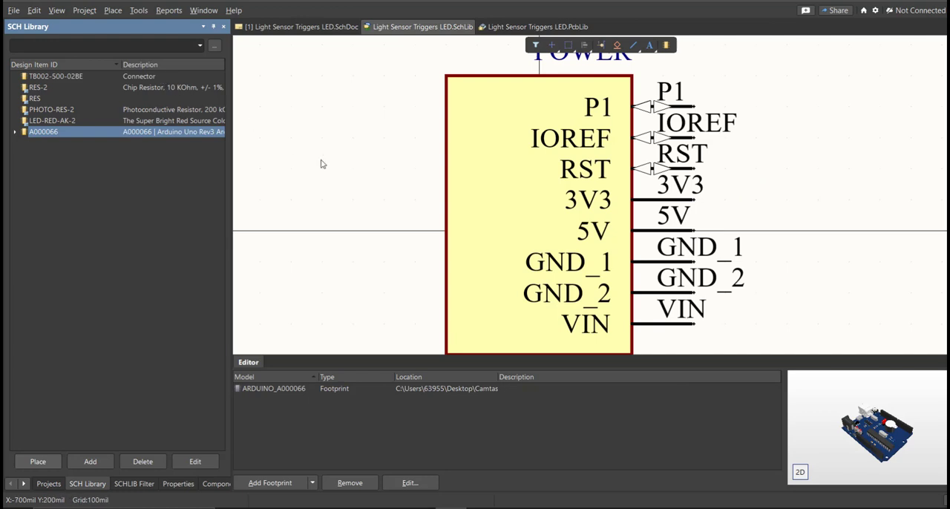
# Step: Return to the schematic sheet and show the Components panel for the Light Sensor Triggers LED schematic library
pyautogui.click(303, 28)
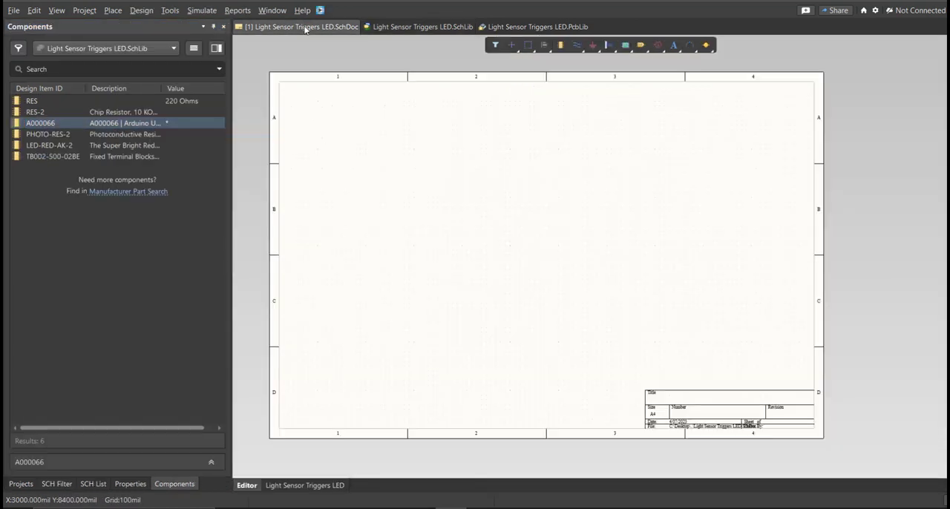
pyautogui.click(183, 484)
pyautogui.moveTo(365, 292); pyautogui.dragTo(361, 288, button='right')
pyautogui.rightClick(362, 288)
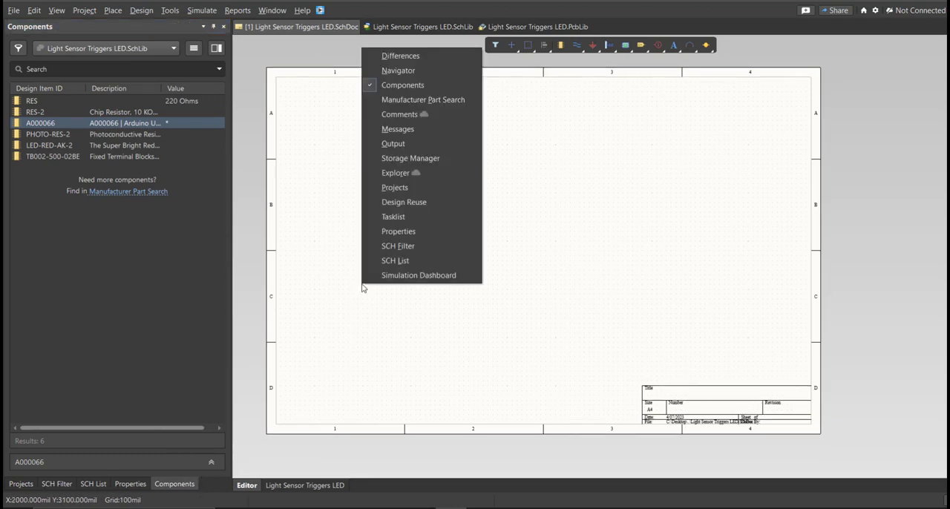
pyautogui.click(453, 90)
pyautogui.moveTo(320, 375); pyautogui.dragTo(313, 366, button='right')
pyautogui.rightClick(314, 366)
pyautogui.click(371, 159)
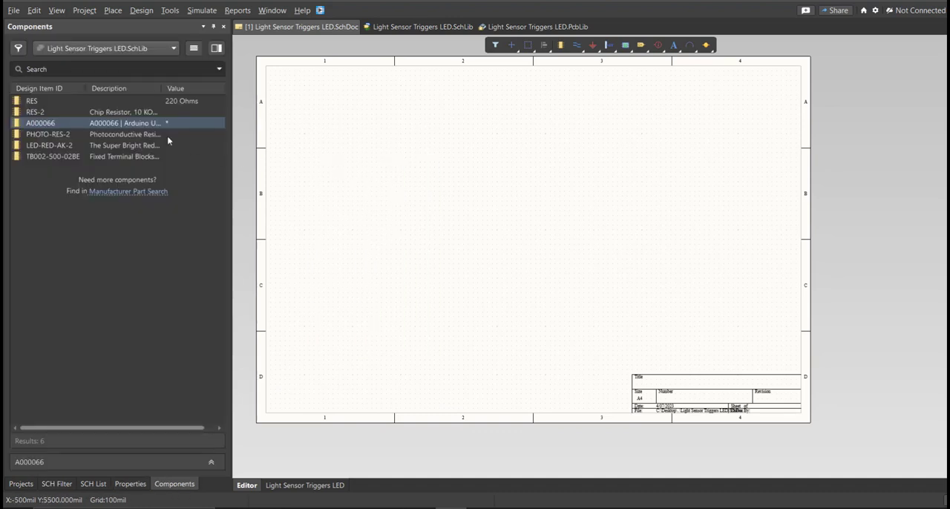
# Step: Place RES, RES-2, PHOTO-RES-2, LED-RED-AK-2 and TB002-500-02BE from the project library onto the schematic sheet
pyautogui.click(60, 105)
pyautogui.moveTo(60, 106); pyautogui.dragTo(439, 228)
pyautogui.keyDown('ctrl'); pyautogui.scroll(4, 383, 218); pyautogui.keyUp('ctrl')
pyautogui.moveTo(384, 218); pyautogui.dragTo(433, 197, button='right')
pyautogui.moveTo(45, 112); pyautogui.dragTo(594, 223)
pyautogui.moveTo(52, 134); pyautogui.dragTo(631, 276)
pyautogui.moveTo(50, 145); pyautogui.dragTo(693, 212)
pyautogui.moveTo(52, 156); pyautogui.dragTo(562, 264)
# Step: Place the A000066 Arduino with its power, analog and digital parts stacked in a column beside the other components
pyautogui.moveTo(45, 123); pyautogui.dragTo(361, 134)
pyautogui.keyDown('ctrl'); pyautogui.scroll(-2, 468, 221); pyautogui.keyUp('ctrl')
pyautogui.press('Delete')
pyautogui.moveTo(383, 433); pyautogui.dragTo(461, 200)
pyautogui.moveTo(420, 352); pyautogui.dragTo(420, 314)
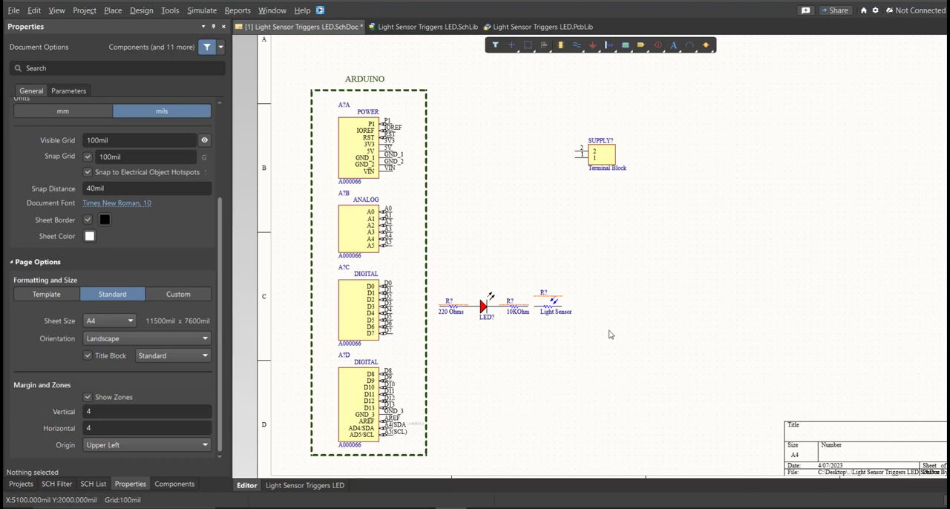
# Step: Change the terminal block's designator to SUPPLY, without the question mark
pyautogui.click(610, 165)
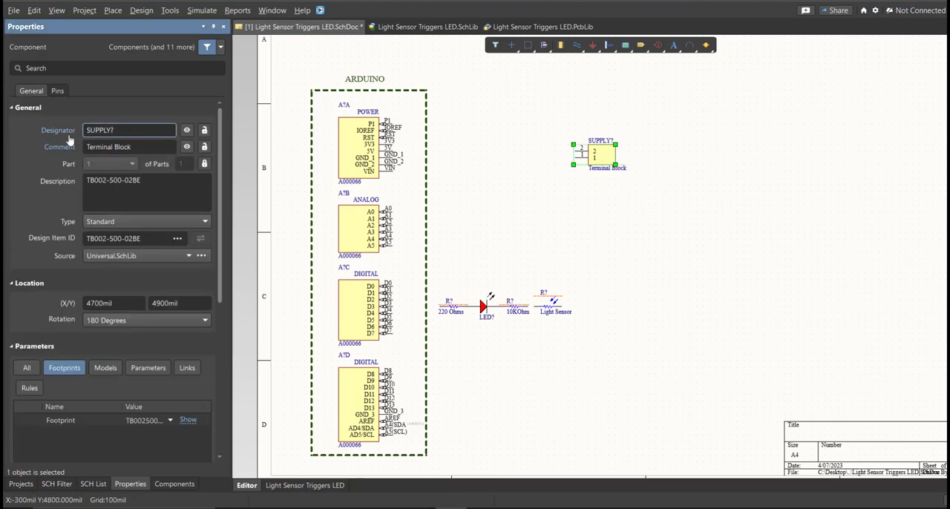
pyautogui.click(123, 129)
pyautogui.press('BackSpace')
# Step: Annotate the schematic to number the remaining A, LED and R designators, and execute the resulting engineering change order
pyautogui.click(171, 10)
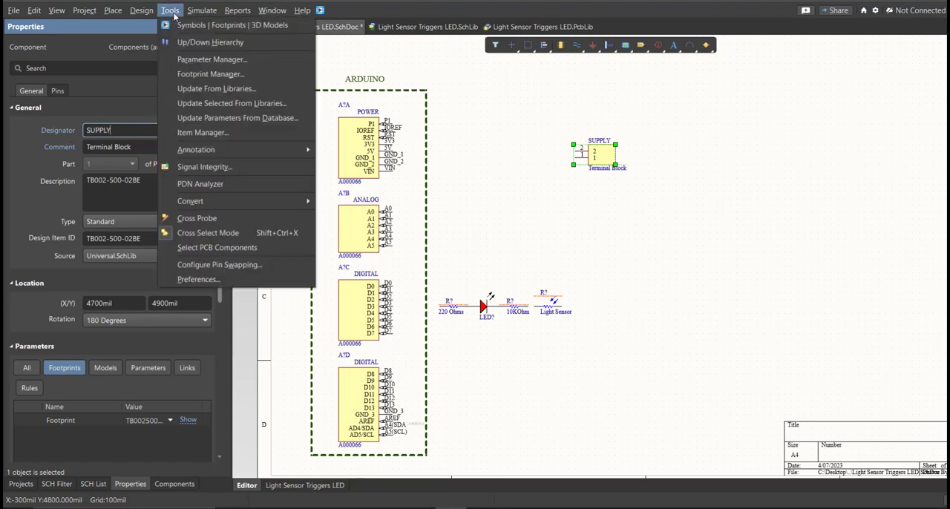
pyautogui.moveTo(215, 151)
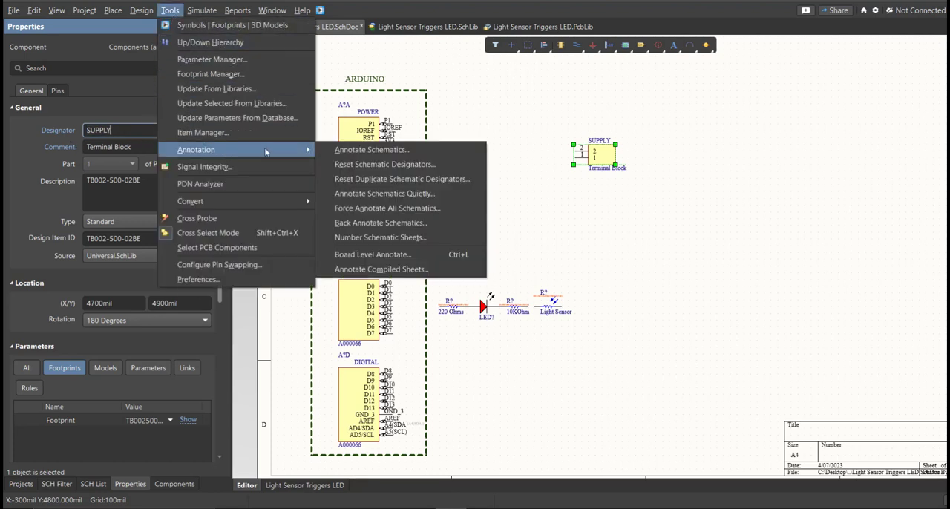
pyautogui.click(408, 150)
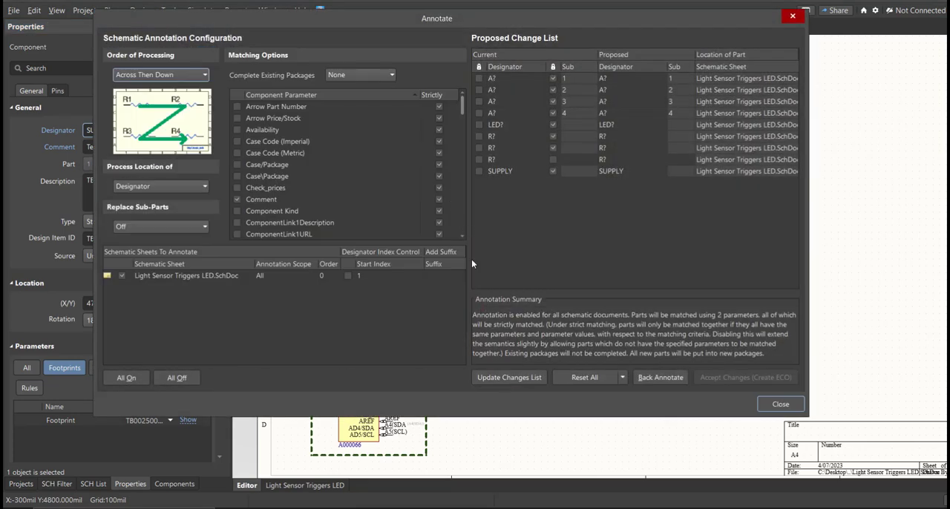
pyautogui.click(507, 377)
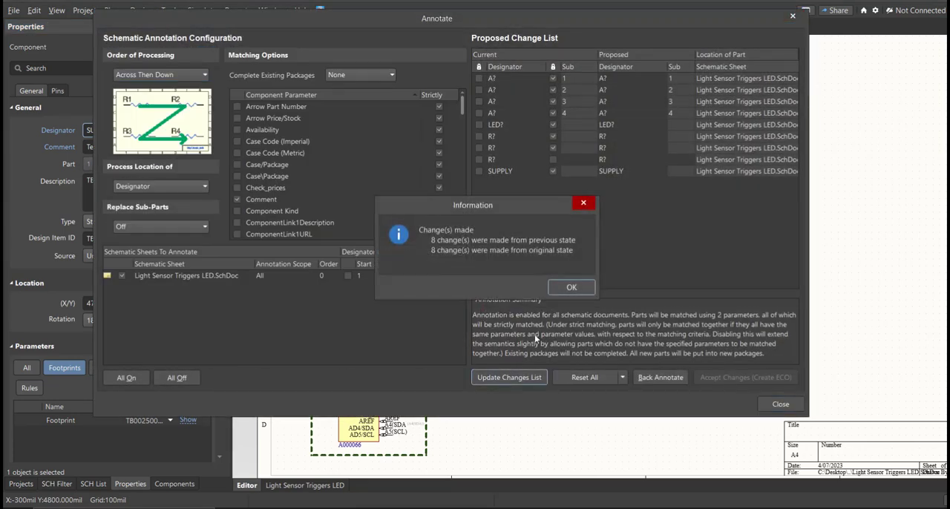
pyautogui.click(570, 288)
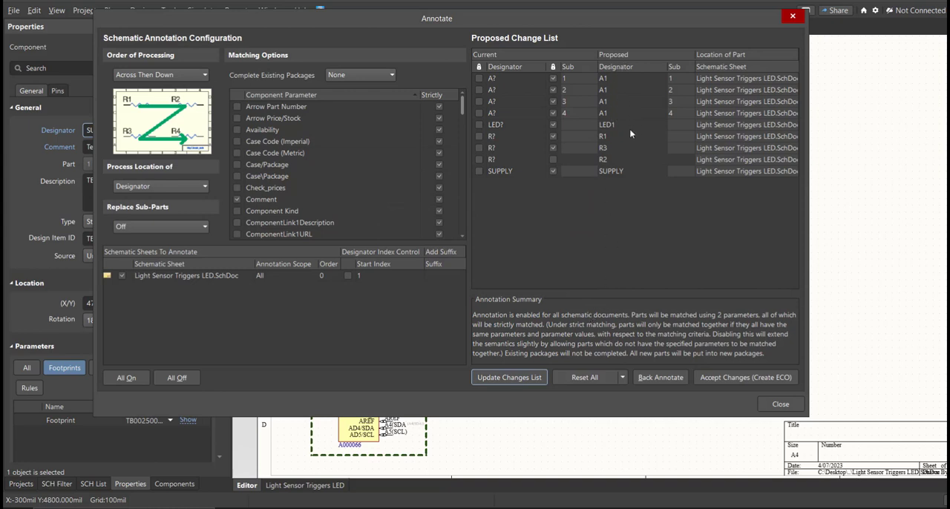
pyautogui.click(739, 376)
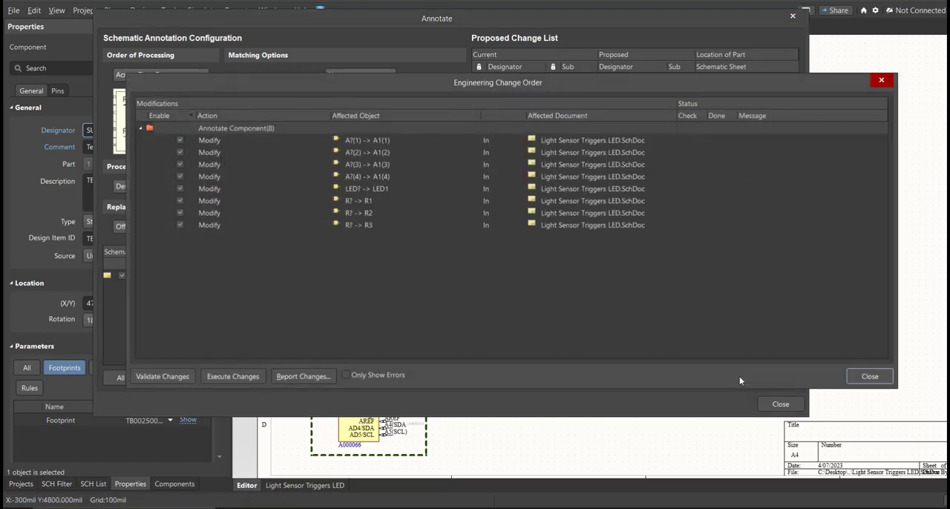
pyautogui.click(227, 378)
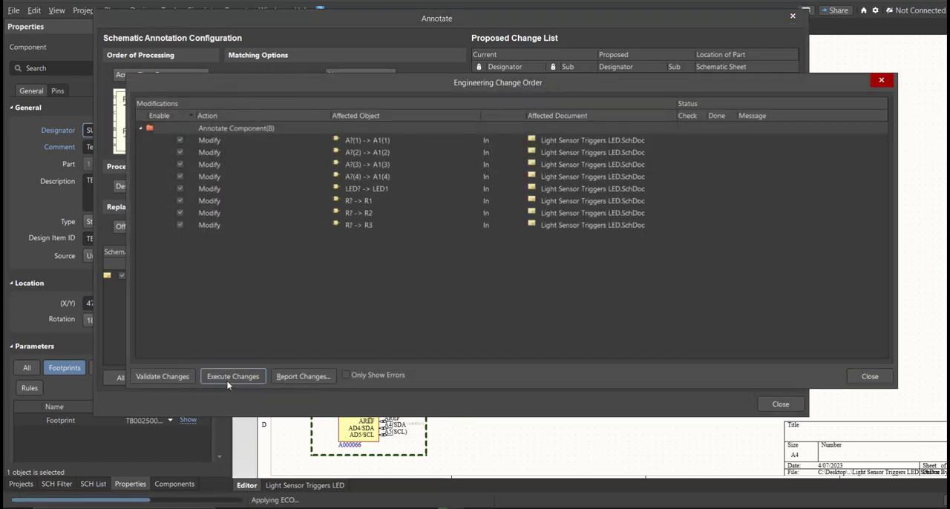
pyautogui.click(849, 376)
pyautogui.click(780, 404)
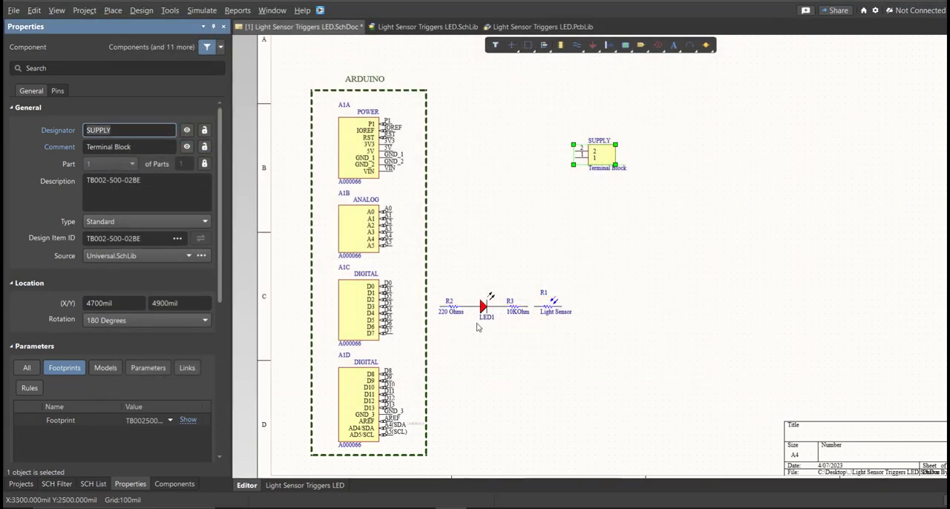
# Step: Wire the SUPPLY terminal block's pin 2 to the Arduino's 5V pin and its pin 1 to GND_1
pyautogui.keyDown('ctrl'); pyautogui.scroll(3, 446, 297); pyautogui.keyUp('ctrl')
pyautogui.moveTo(447, 290); pyautogui.dragTo(697, 299, button='right')
pyautogui.keyDown('ctrl'); pyautogui.scroll(-5, 358, 217); pyautogui.keyUp('ctrl')
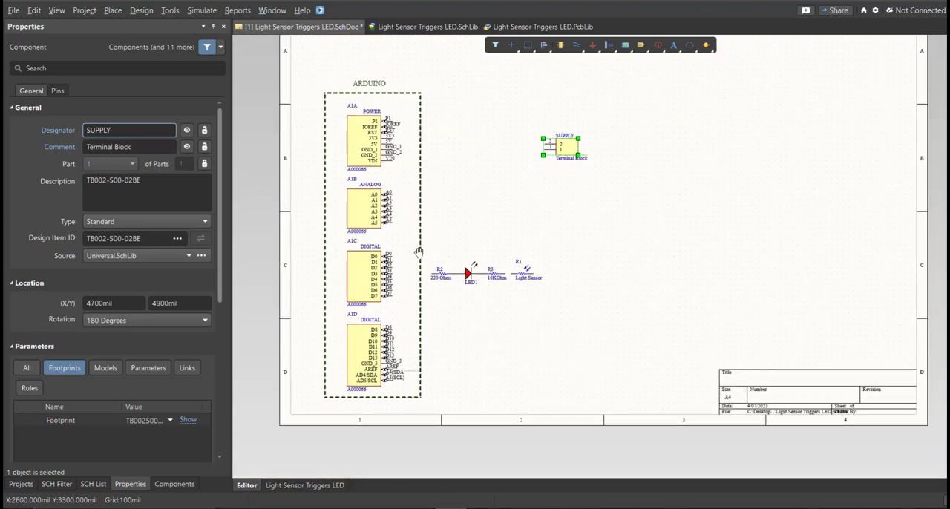
pyautogui.click(460, 239)
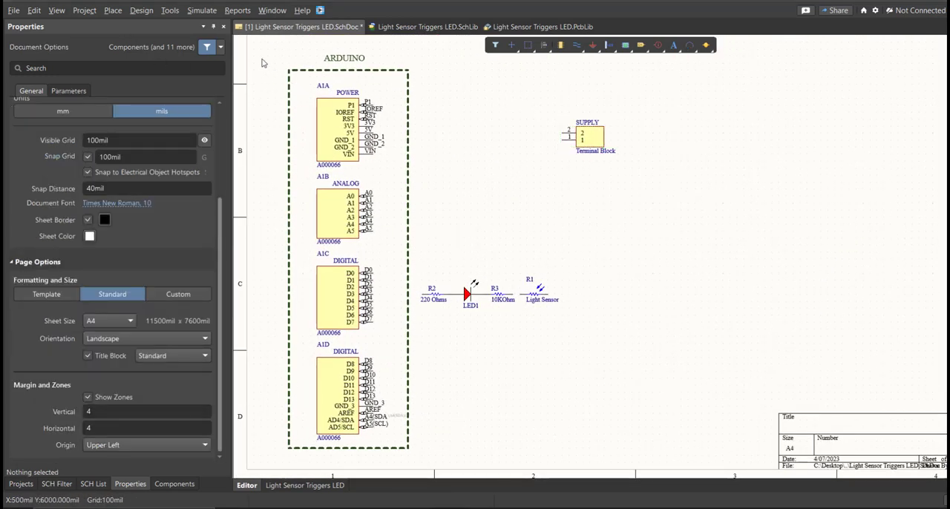
pyautogui.click(117, 12)
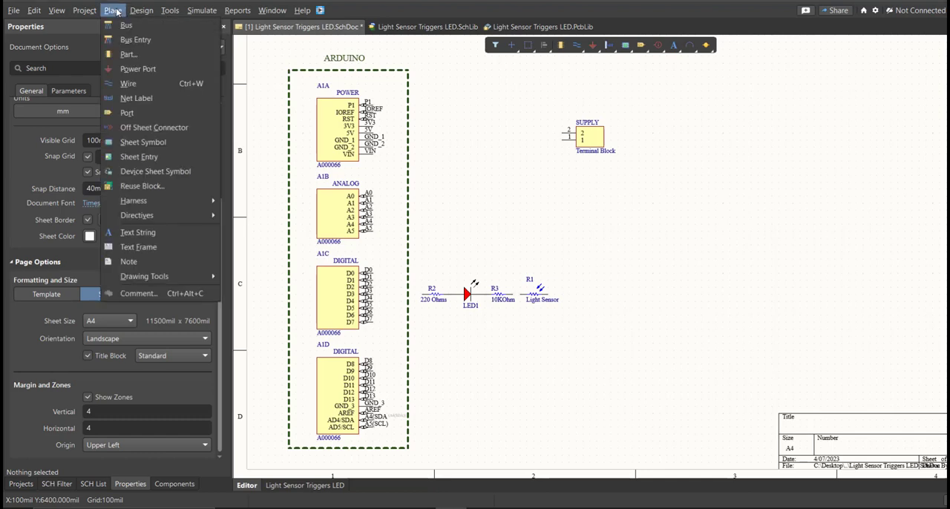
pyautogui.click(138, 83)
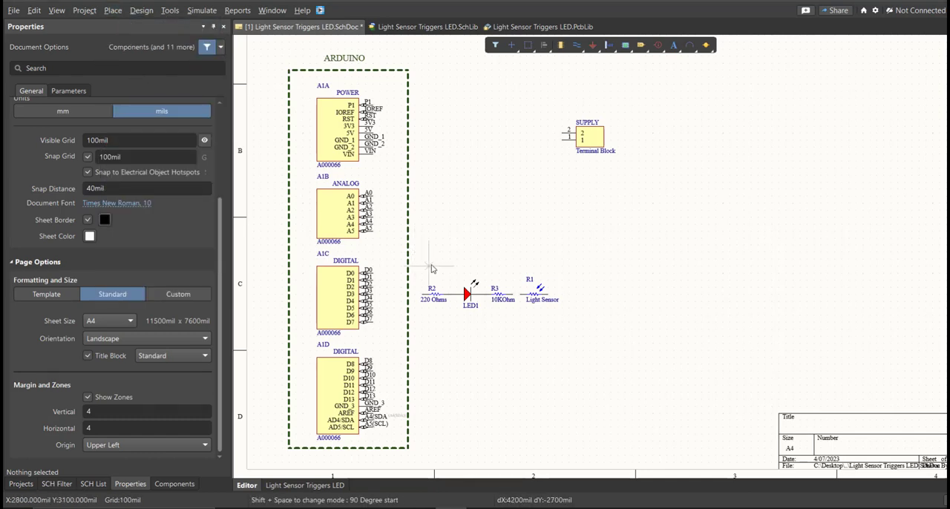
pyautogui.keyDown('ctrl'); pyautogui.scroll(2, 369, 185); pyautogui.keyUp('ctrl')
pyautogui.click(614, 126)
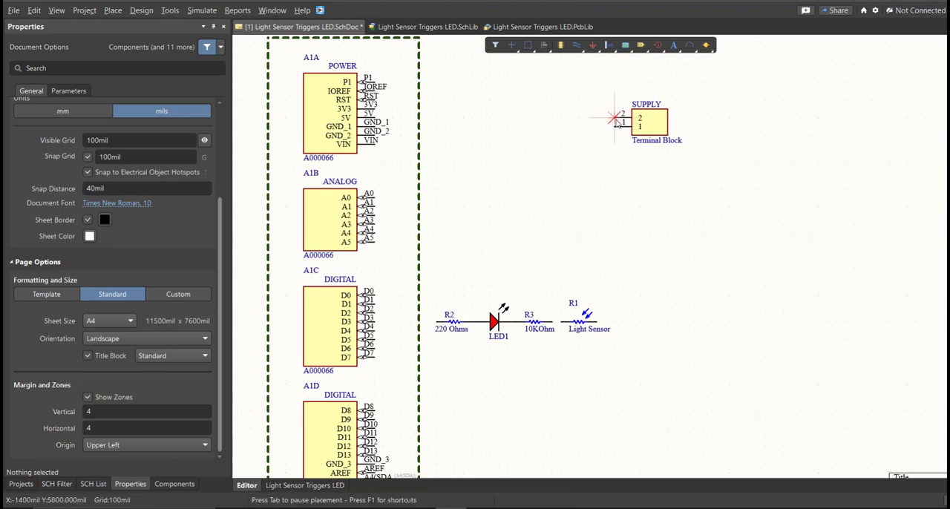
pyautogui.keyDown('ctrl'); pyautogui.scroll(2, 451, 122); pyautogui.keyUp('ctrl')
pyautogui.keyDown('ctrl'); pyautogui.scroll(1, 450, 120); pyautogui.keyUp('ctrl')
pyautogui.click(333, 115)
pyautogui.click(313, 133)
pyautogui.click(751, 132)
# Step: Wire the junction between the LED and R3 up to the GND_1 line
pyautogui.moveTo(498, 93); pyautogui.dragTo(470, 225, button='middle')
pyautogui.moveTo(561, 295); pyautogui.dragTo(566, 208, button='middle')
pyautogui.click(527, 310)
pyautogui.moveTo(524, 230); pyautogui.dragTo(524, 256, button='middle')
pyautogui.click(526, 68)
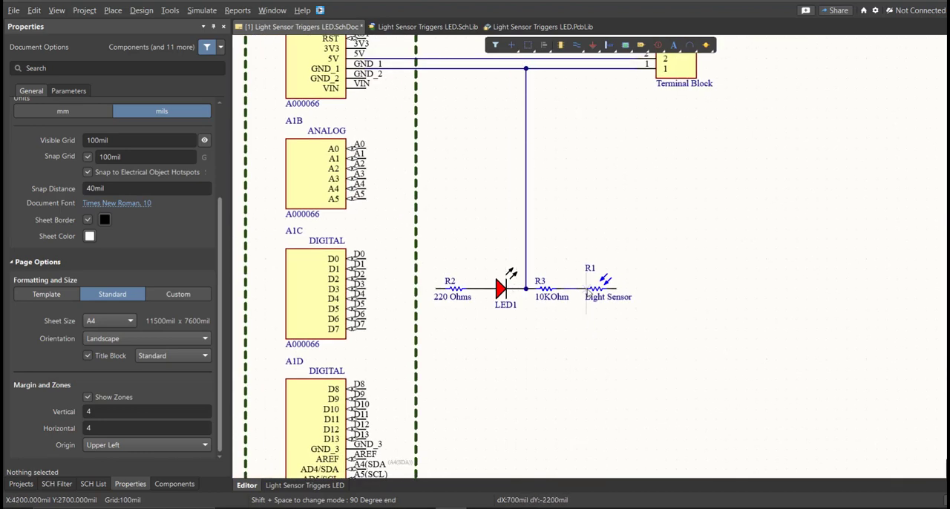
# Step: Wire the free end of the light sensor R1 up to the 5V line
pyautogui.moveTo(645, 280); pyautogui.dragTo(646, 268, button='middle')
pyautogui.click(608, 290)
pyautogui.moveTo(632, 206); pyautogui.dragTo(604, 306, button='right')
pyautogui.moveTo(607, 288); pyautogui.dragTo(607, 307, button='middle')
pyautogui.click(596, 162)
# Step: Wire Arduino pin A0 to the junction between R3 and R1, and connect R2's free end to pin D3
pyautogui.click(371, 240)
pyautogui.click(553, 362)
pyautogui.moveTo(524, 393); pyautogui.dragTo(545, 331, button='right')
pyautogui.click(452, 300)
pyautogui.click(392, 300)
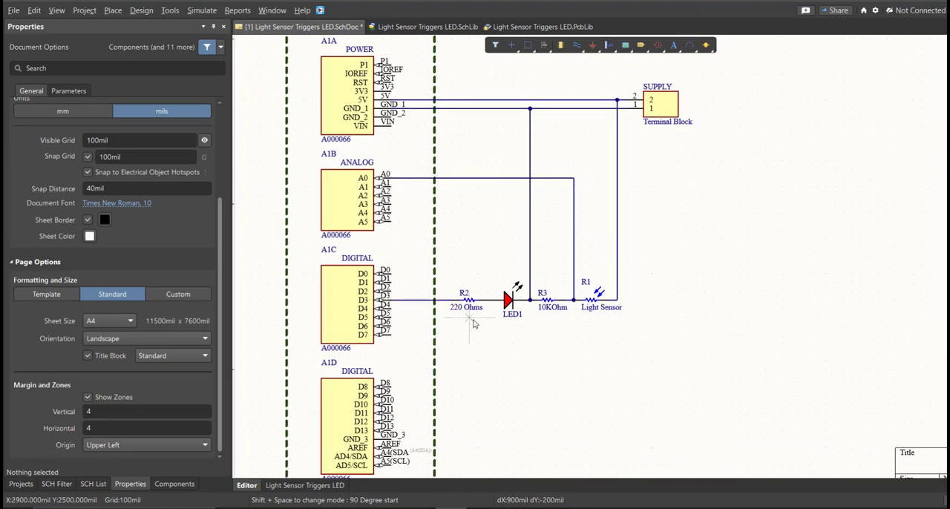
pyautogui.rightClick(475, 322)
# Step: Place No ERC markers on the unused pins of the Arduino's power and analog parts
pyautogui.moveTo(448, 260); pyautogui.dragTo(461, 294, button='right')
pyautogui.press('p')
pyautogui.press('v')
pyautogui.press('n')
pyautogui.click(404, 99)
pyautogui.click(404, 108)
pyautogui.click(404, 116)
pyautogui.click(404, 124)
pyautogui.click(404, 151)
pyautogui.click(404, 159)
pyautogui.click(404, 221)
pyautogui.click(404, 229)
# Step: Place No ERC markers on the unused pins of the Arduino's two digital parts
pyautogui.click(421, 84)
pyautogui.click(420, 100)
pyautogui.click(420, 116)
pyautogui.click(420, 148)
pyautogui.click(421, 165)
pyautogui.click(421, 181)
pyautogui.click(420, 197)
pyautogui.click(421, 294)
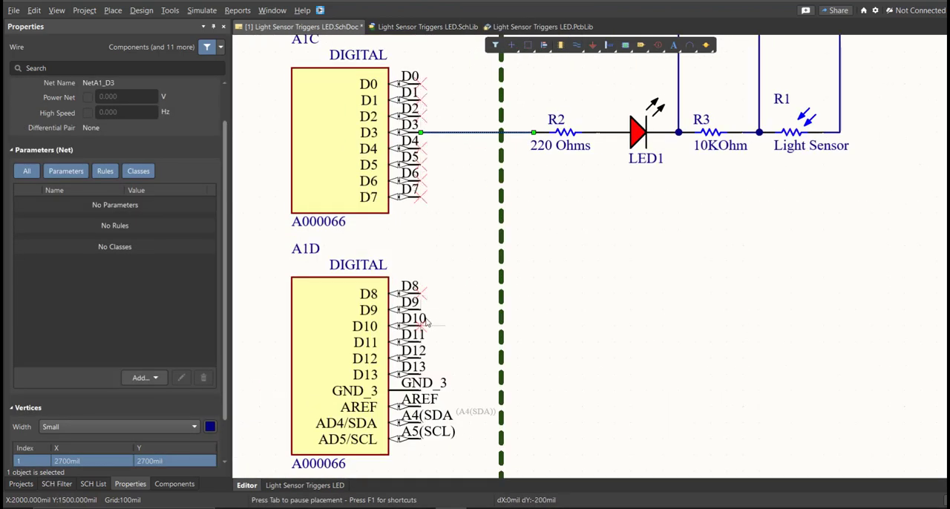
pyautogui.click(421, 423)
pyautogui.click(421, 440)
pyautogui.rightClick(423, 245)
pyautogui.keyDown('ctrl'); pyautogui.scroll(-4, 421, 288); pyautogui.keyUp('ctrl')
pyautogui.keyDown('ctrl'); pyautogui.scroll(1, 463, 117); pyautogui.keyUp('ctrl')
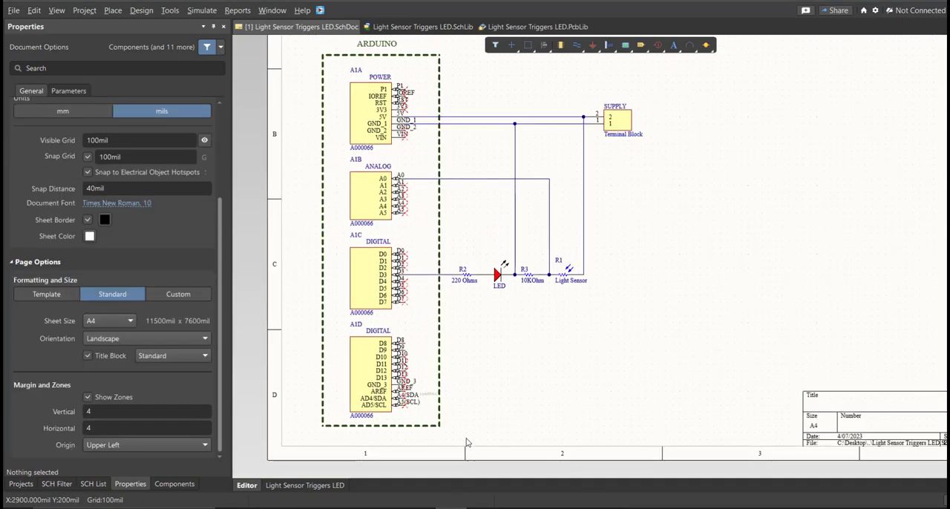
# Step: Switch the schematic units to mm and give the sheet a custom size of 200 mm by 200 mm
pyautogui.moveTo(467, 361)
pyautogui.mouseDown(button='right')
pyautogui.moveTo(433, 391)
pyautogui.moveTo(442, 329)
pyautogui.moveTo(447, 354)
pyautogui.moveTo(485, 341)
pyautogui.moveTo(465, 345)
pyautogui.mouseUp(button='right')
pyautogui.keyDown('ctrl'); pyautogui.scroll(-4, 439, 383); pyautogui.keyUp('ctrl')
pyautogui.keyDown('ctrl'); pyautogui.scroll(1, 442, 330); pyautogui.keyUp('ctrl')
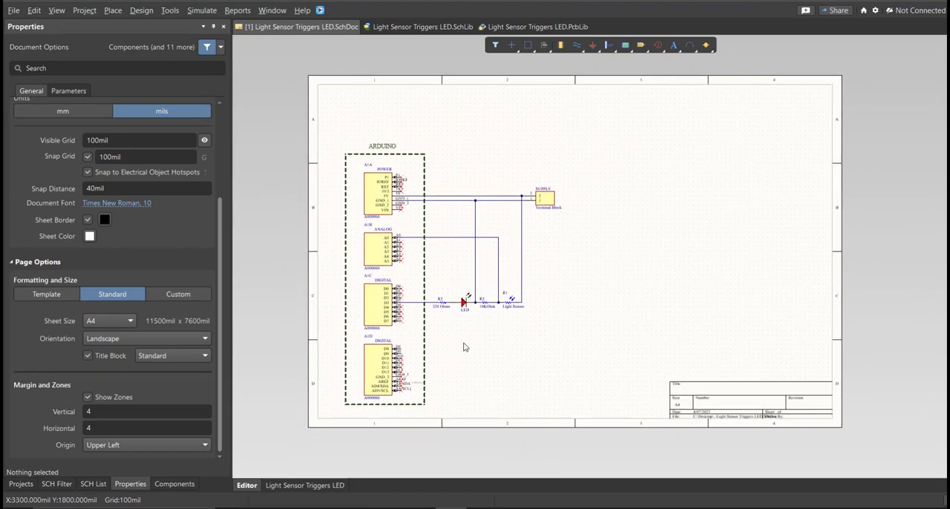
pyautogui.click(129, 483)
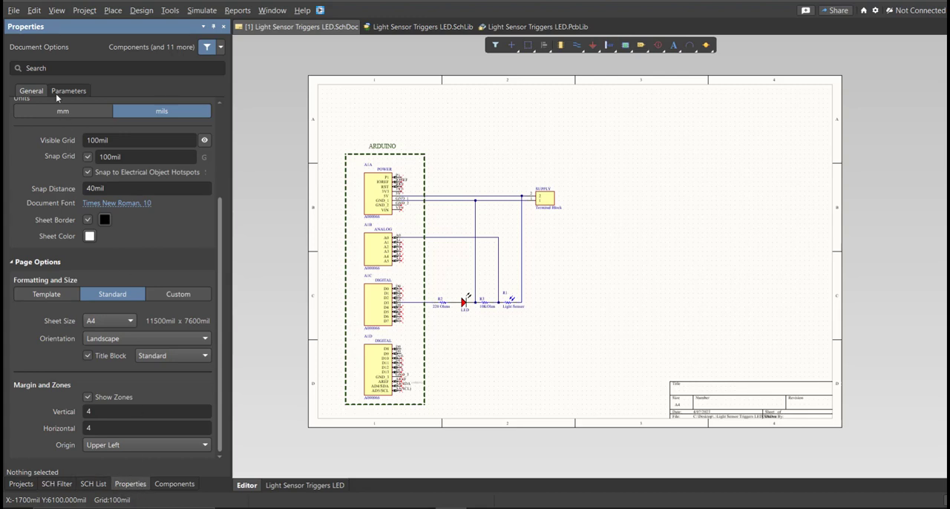
pyautogui.scroll(1, 63, 143)
pyautogui.click(60, 140)
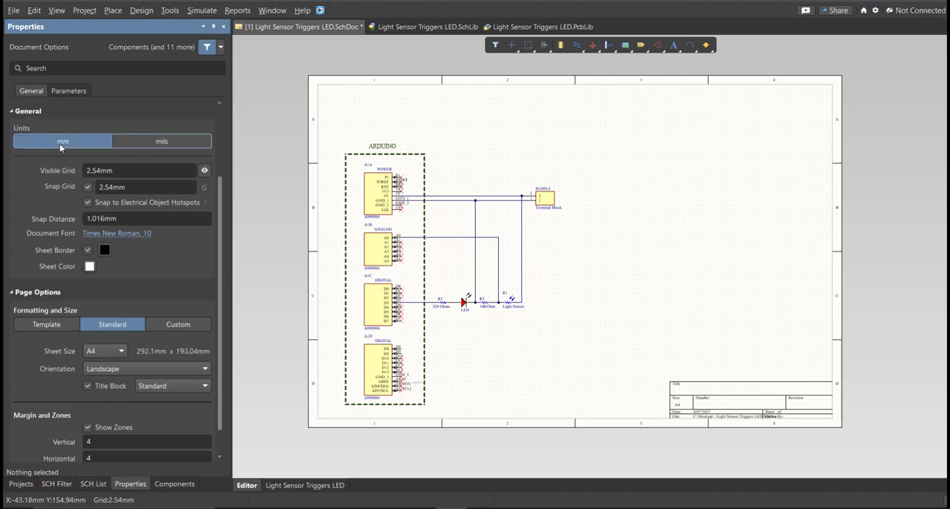
pyautogui.click(169, 324)
pyautogui.scroll(-1, 185, 304)
pyautogui.click(100, 319)
pyautogui.write('200')
pyautogui.press('Tab')
pyautogui.write('200')
pyautogui.press('Return')
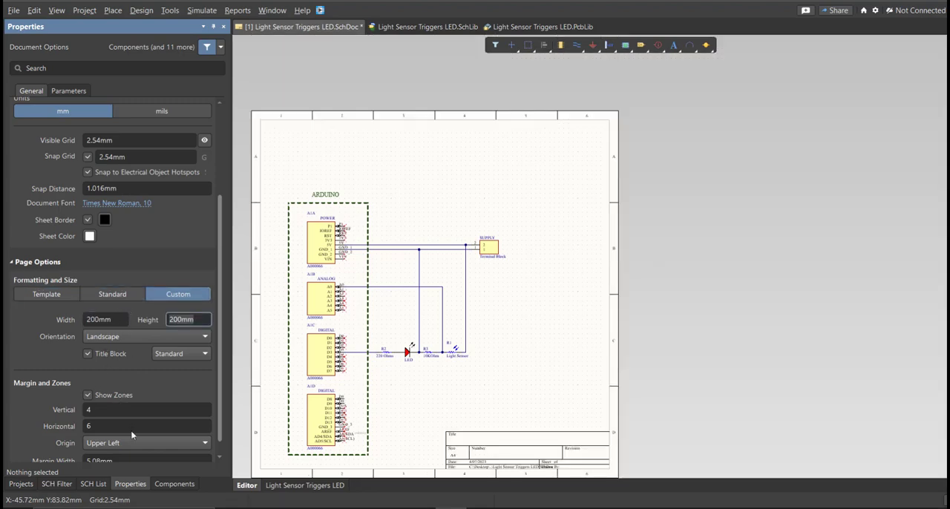
# Step: Set the sheet's number of horizontal zones to 4
pyautogui.click(132, 427)
pyautogui.write('4')
pyautogui.press('Return')
# Step: Move the entire circuit about 33 mm right and 25 mm up to centre it on the sheet, and save the schematic
pyautogui.moveTo(391, 326); pyautogui.dragTo(405, 315, button='right')
pyautogui.hotkey('ctrl', 'a')
pyautogui.moveTo(421, 341); pyautogui.dragTo(493, 299)
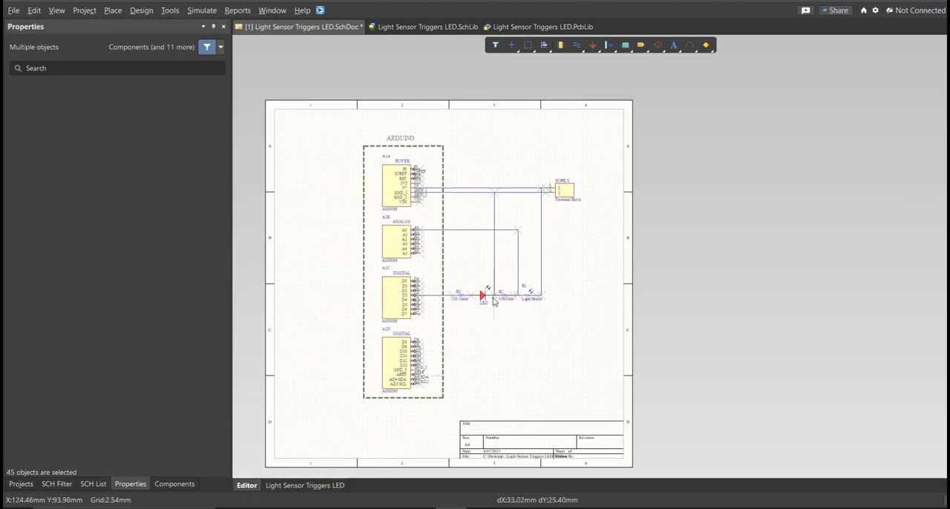
pyautogui.click(517, 330)
pyautogui.keyDown('ctrl'); pyautogui.scroll(3, 455, 290); pyautogui.keyUp('ctrl')
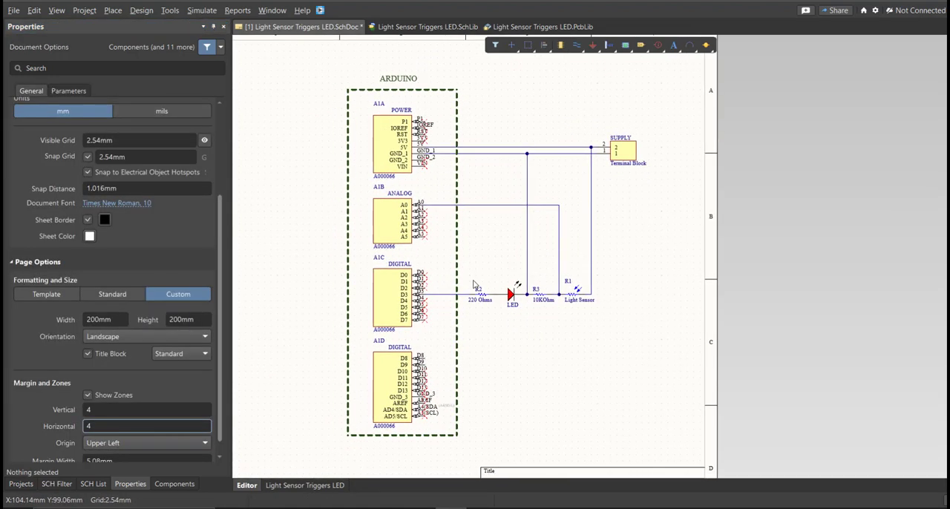
pyautogui.moveTo(466, 314); pyautogui.dragTo(464, 312, button='right')
pyautogui.hotkey('ctrl', 's')
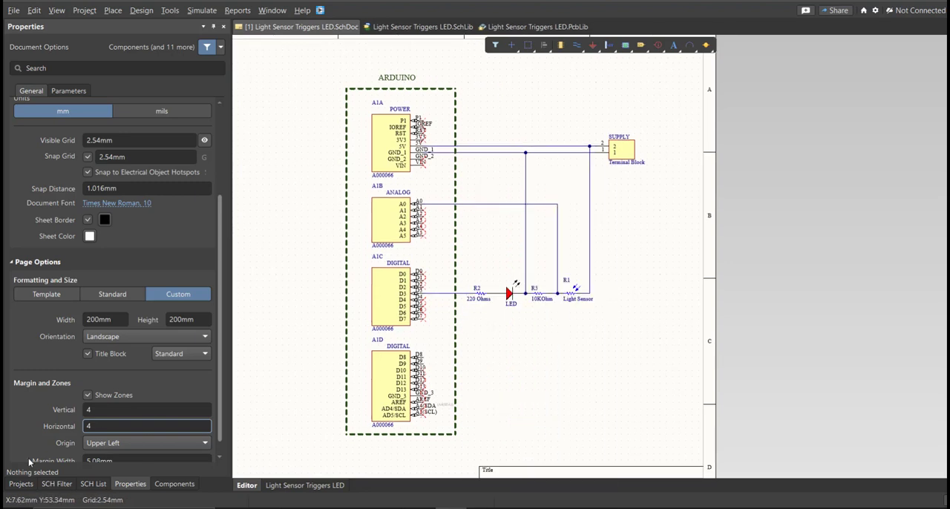
# Step: Save the Light Sensor Triggers LED project and validate it
pyautogui.click(22, 484)
pyautogui.rightClick(171, 104)
pyautogui.click(205, 158)
pyautogui.rightClick(183, 103)
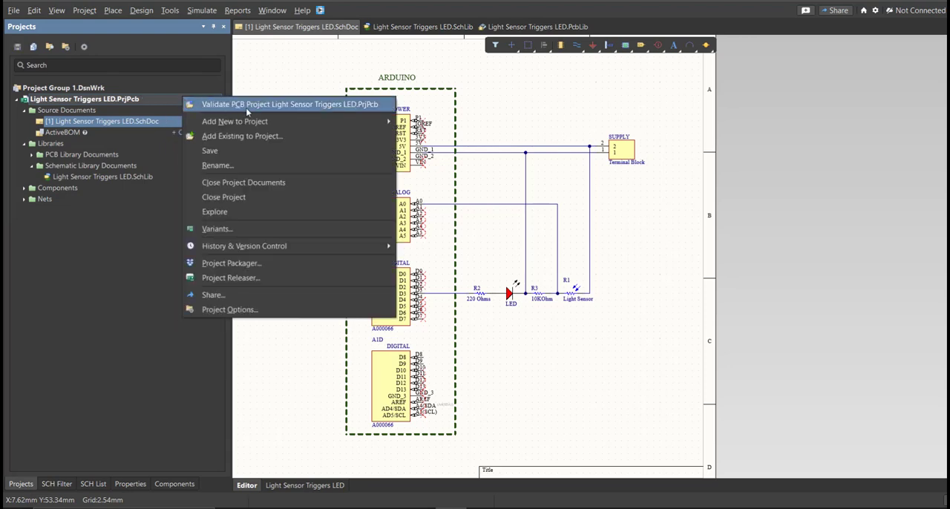
pyautogui.click(247, 104)
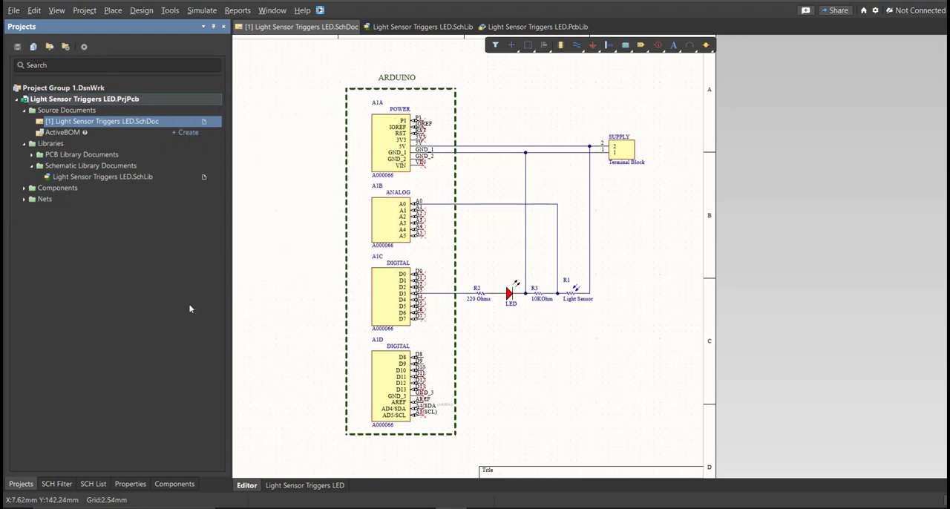
# Step: Show the compile messages to check the project validation for errors
pyautogui.moveTo(263, 329); pyautogui.dragTo(276, 322, button='right')
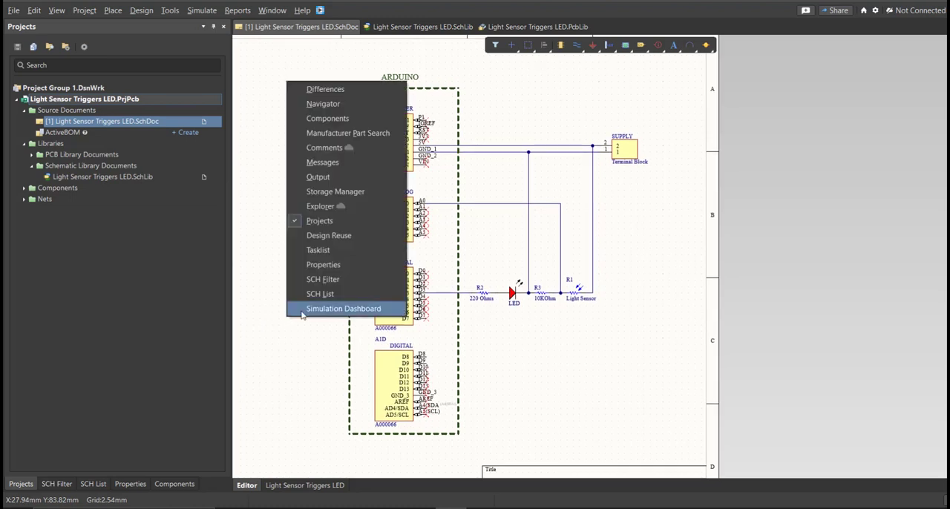
pyautogui.click(325, 165)
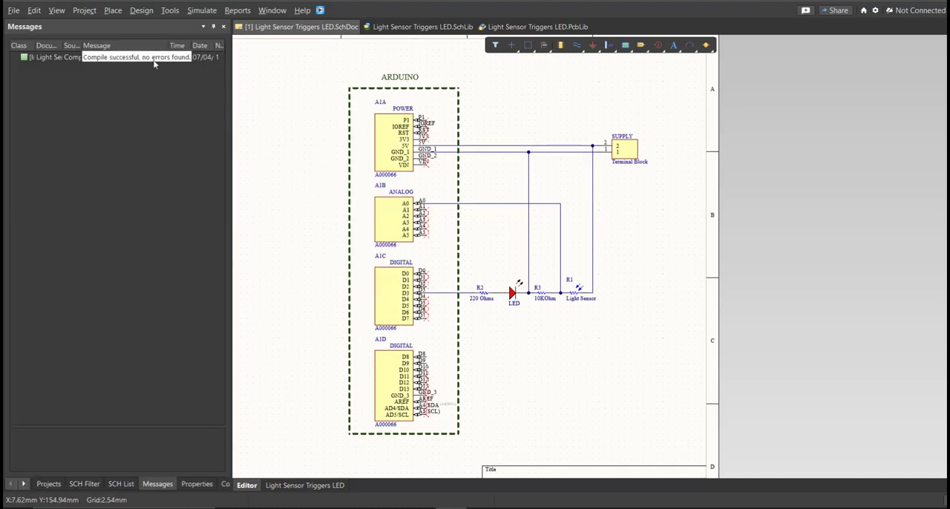
pyautogui.keyDown('ctrl'); pyautogui.scroll(-1, 307, 150); pyautogui.keyUp('ctrl')
pyautogui.moveTo(307, 150); pyautogui.dragTo(332, 159, button='right')
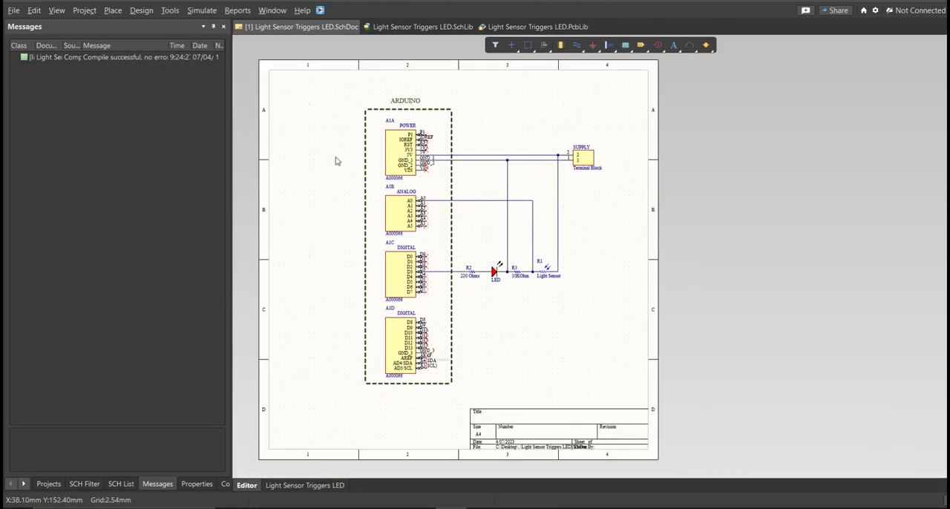
# Step: Add a new PCB document to the project
pyautogui.click(13, 11)
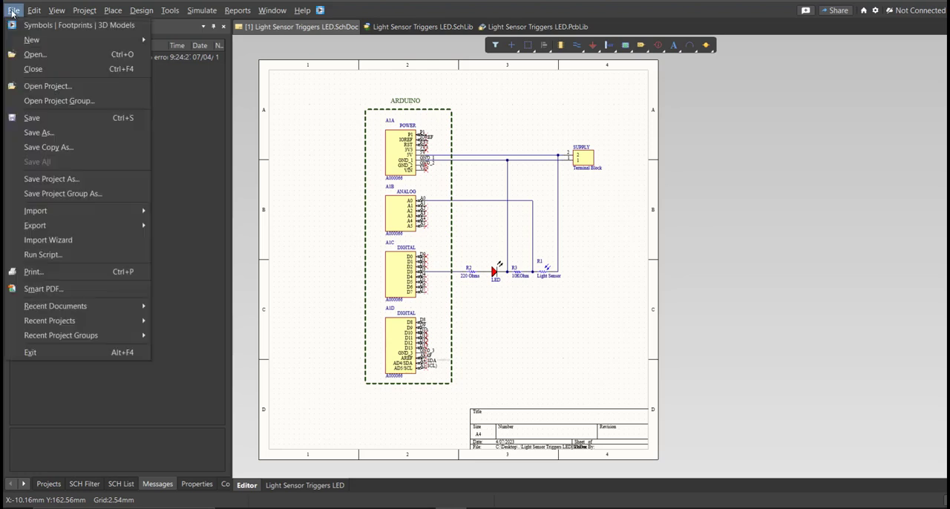
pyautogui.moveTo(25, 41)
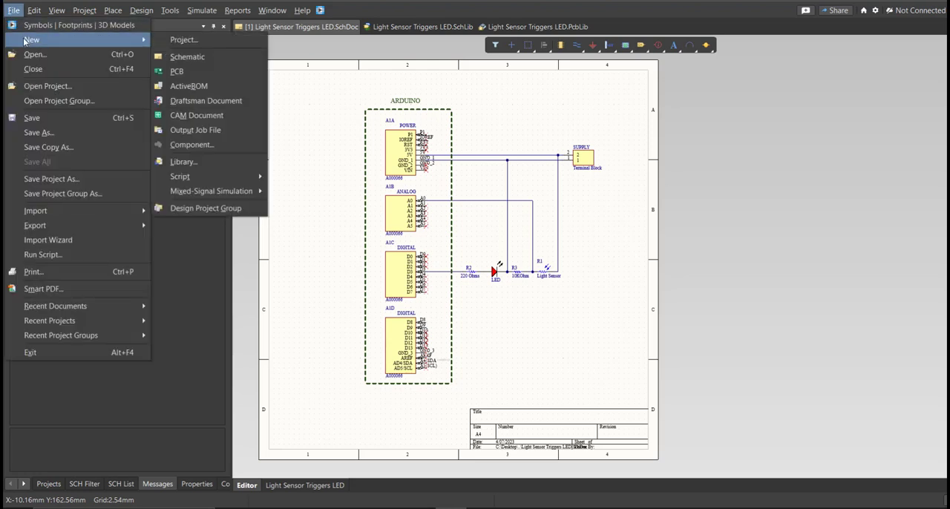
pyautogui.click(216, 73)
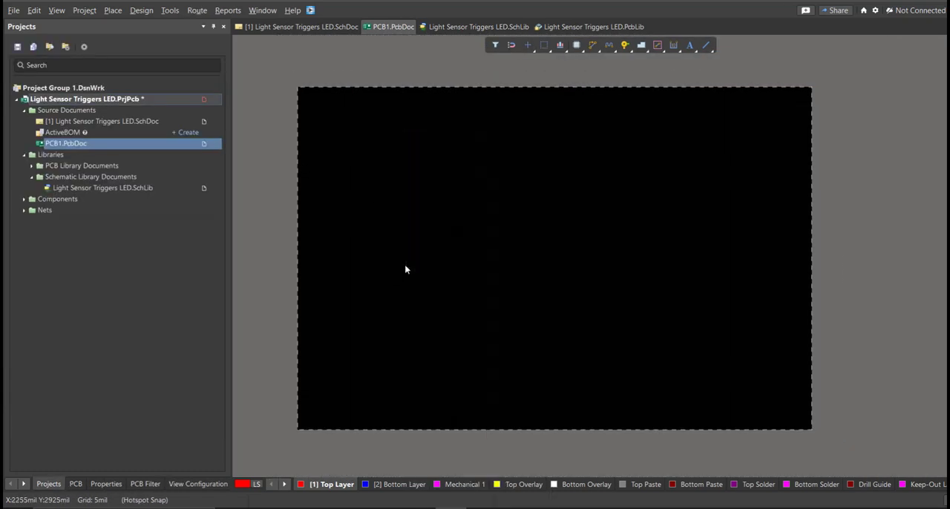
# Step: Save the new PCB document in the project folder as Light Sensor Triggers LED
pyautogui.hotkey('ctrl', 's')
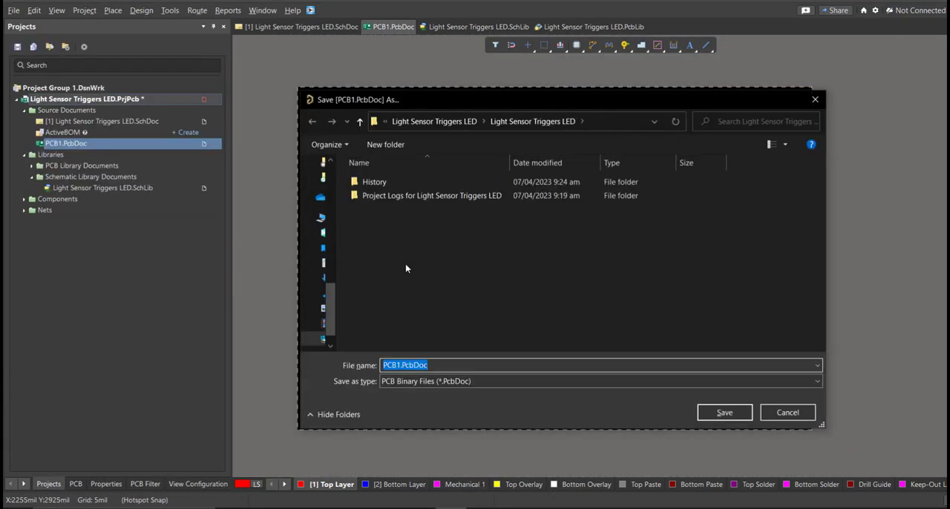
pyautogui.write('l')
pyautogui.click(457, 375)
pyautogui.click(509, 365)
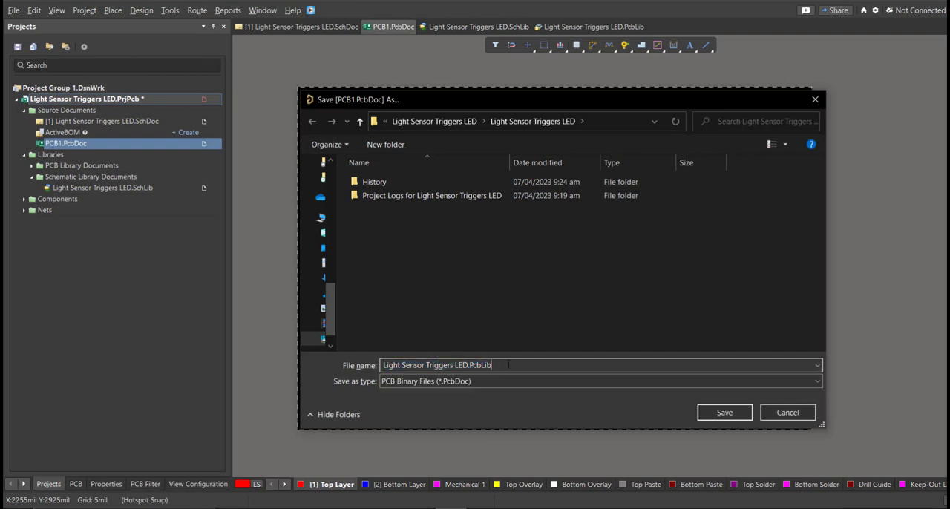
pyautogui.press('BackSpace')
pyautogui.press('BackSpace')
pyautogui.press('BackSpace')
pyautogui.press('BackSpace')
pyautogui.click(519, 334)
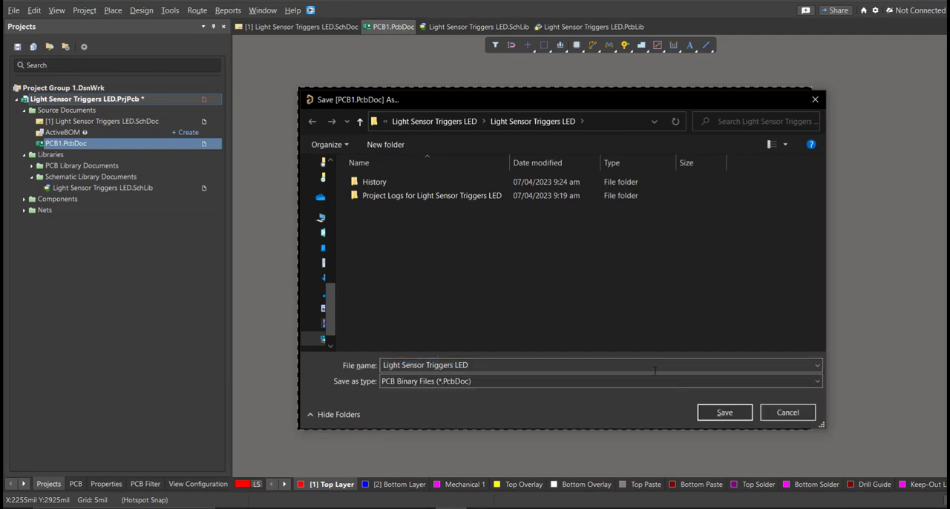
pyautogui.click(717, 413)
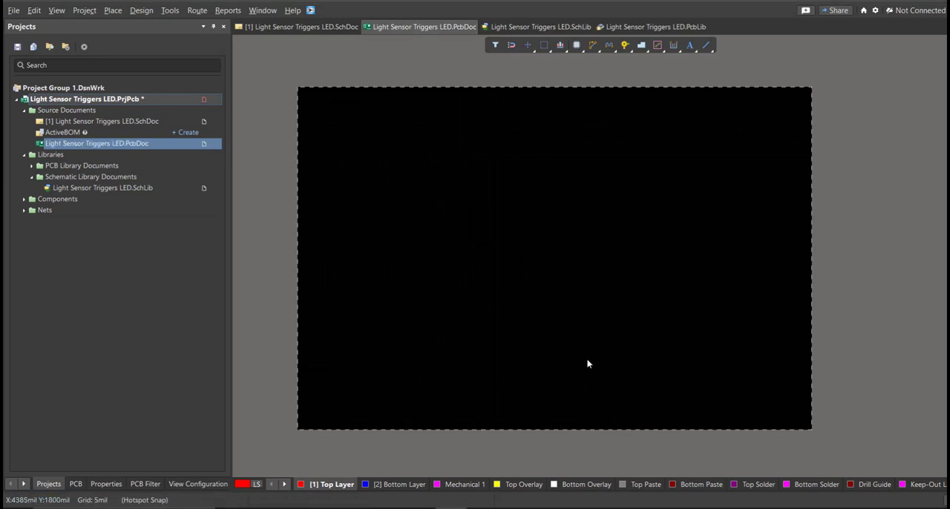
# Step: Return to the schematic document and save the PCB project
pyautogui.click(172, 121)
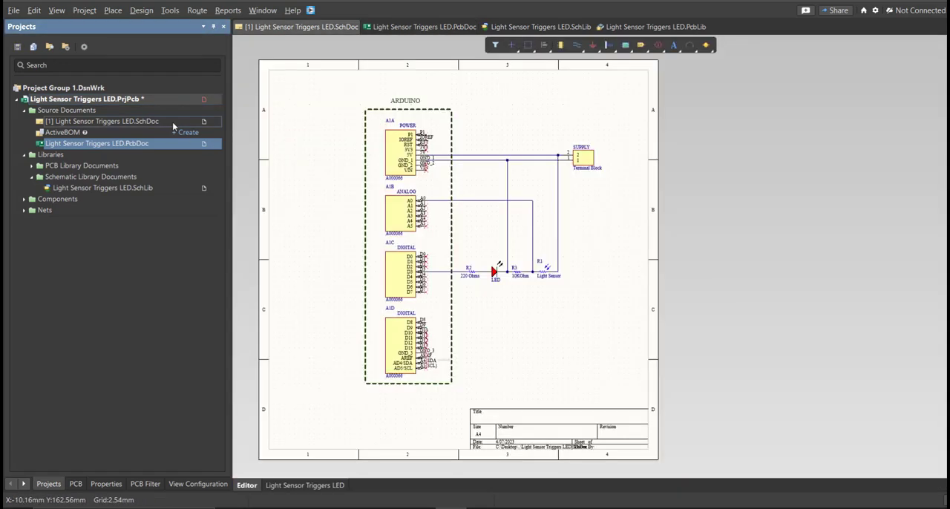
pyautogui.rightClick(191, 97)
pyautogui.click(220, 150)
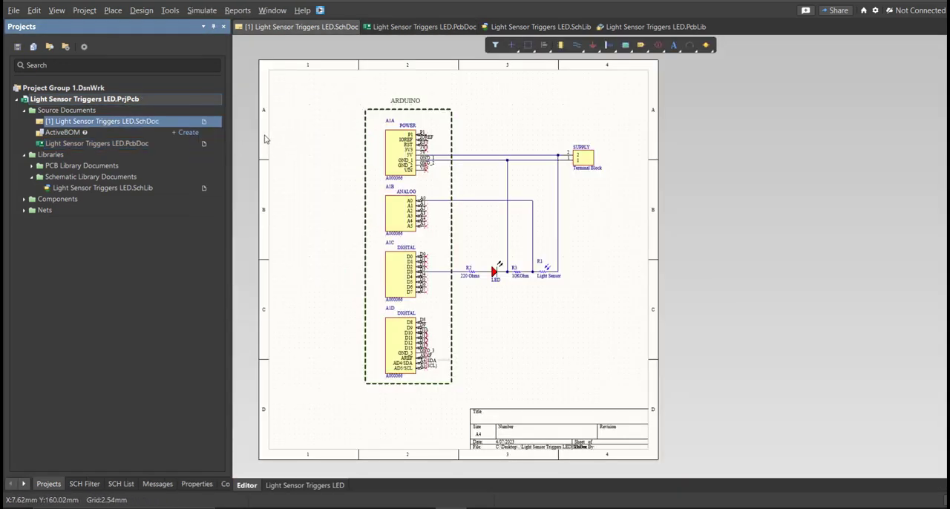
# Step: Update Light Sensor Triggers LED.PcbDoc from the schematic, validating and executing the engineering change order
pyautogui.click(141, 11)
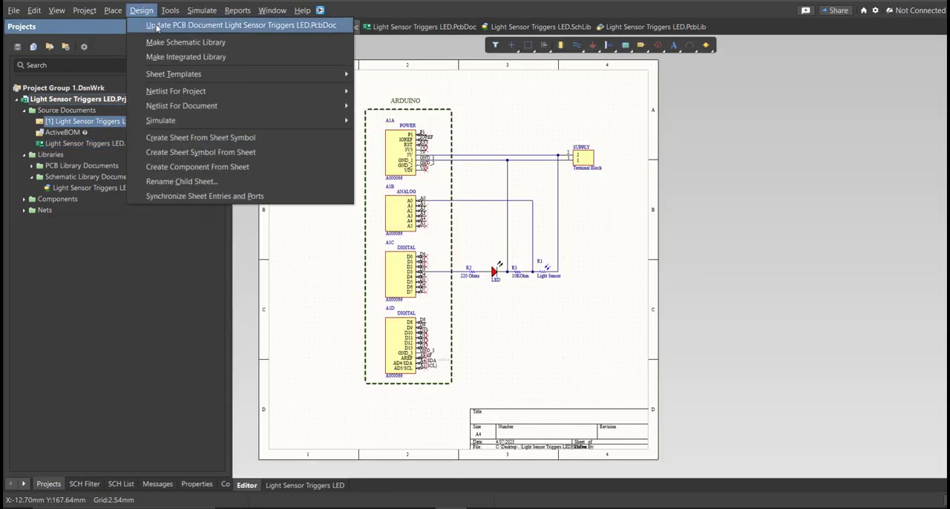
pyautogui.click(156, 27)
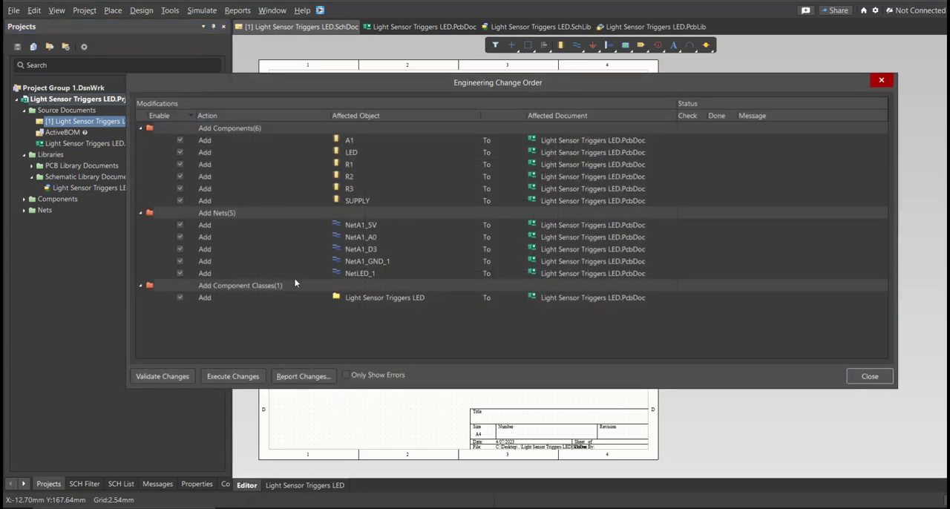
pyautogui.moveTo(382, 92); pyautogui.dragTo(344, 97)
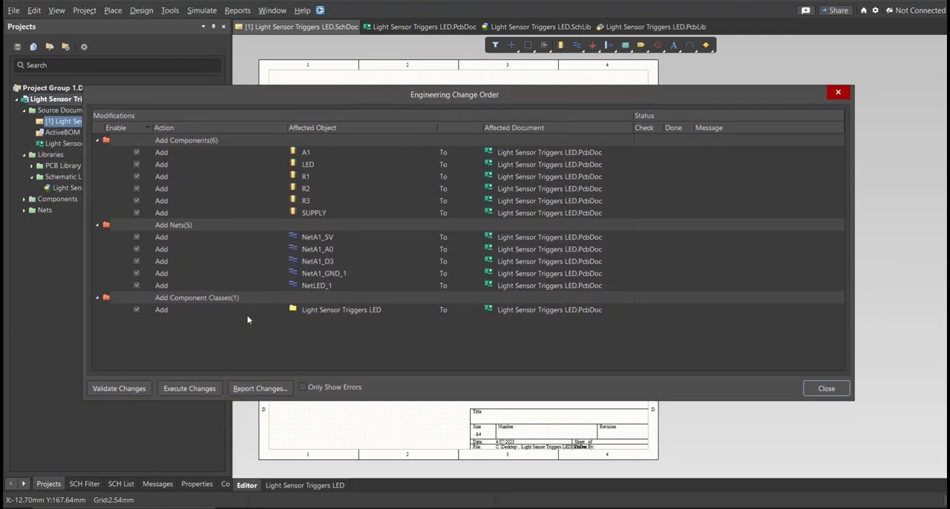
pyautogui.click(135, 390)
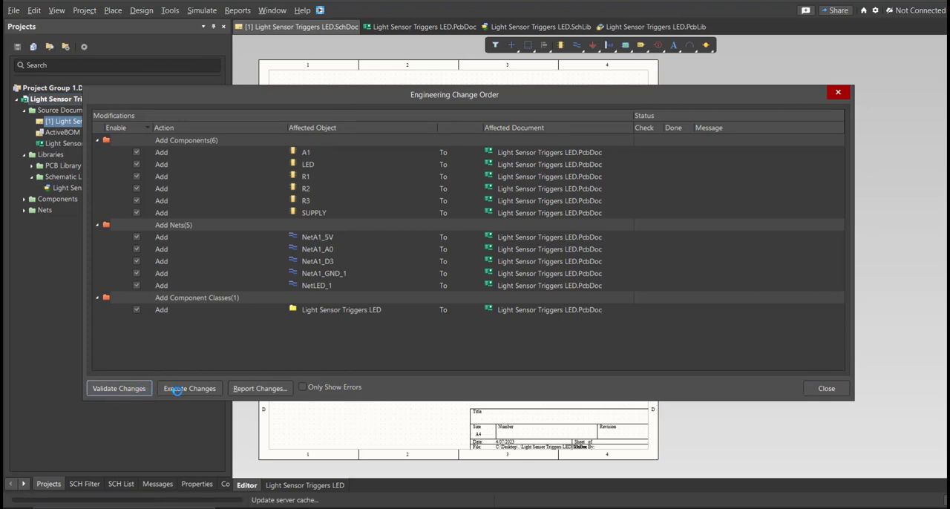
pyautogui.click(182, 389)
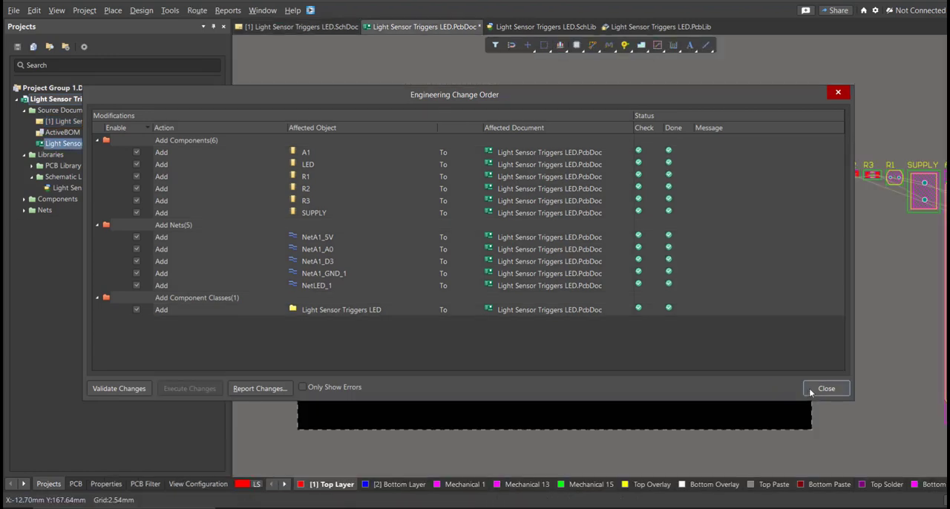
# Step: Close the change order and move the Arduino A1, SUPPLY, LED, R1, R2 and R3 onto the board area
pyautogui.click(808, 388)
pyautogui.moveTo(853, 328); pyautogui.dragTo(550, 388)
pyautogui.moveTo(812, 253); pyautogui.dragTo(487, 252)
pyautogui.moveTo(700, 227); pyautogui.dragTo(840, 272)
pyautogui.moveTo(775, 251); pyautogui.dragTo(661, 346)
pyautogui.keyDown('ctrl'); pyautogui.scroll(2, 661, 346); pyautogui.keyUp('ctrl')
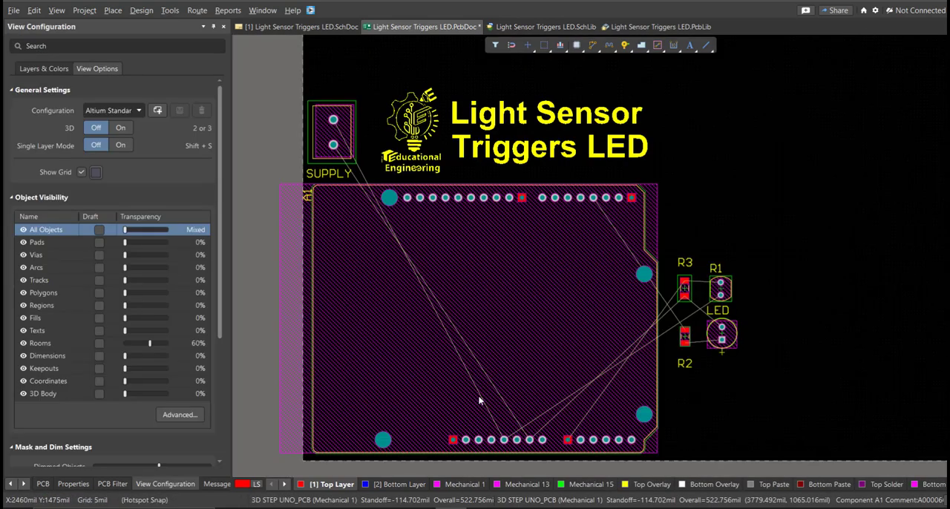
pyautogui.moveTo(478, 397)
pyautogui.mouseDown(button='right')
pyautogui.moveTo(482, 331)
pyautogui.moveTo(470, 389)
pyautogui.mouseUp(button='right')
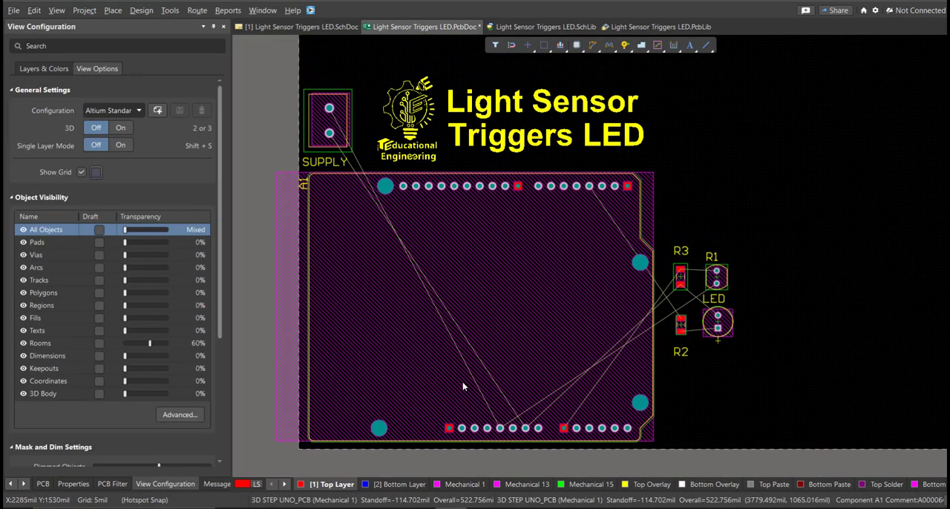
# Step: Edit the board shape in board planning mode, moving the right edge inward to just beyond R1 and the LED
pyautogui.keyDown('ctrl'); pyautogui.scroll(-1, 530, 312); pyautogui.keyUp('ctrl')
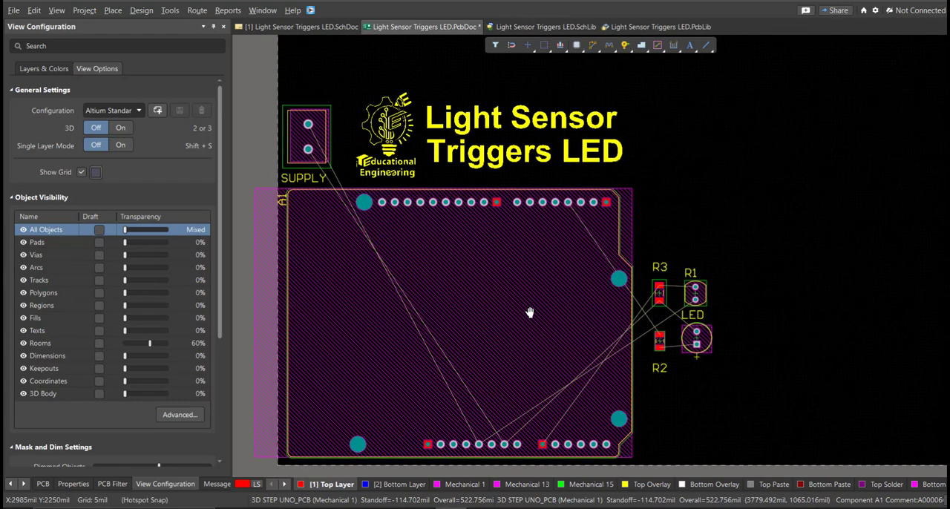
pyautogui.keyDown('ctrl'); pyautogui.scroll(-5, 512, 328); pyautogui.keyUp('ctrl')
pyautogui.keyDown('ctrl'); pyautogui.scroll(3, 512, 328); pyautogui.keyUp('ctrl')
pyautogui.moveTo(495, 351); pyautogui.dragTo(489, 351, button='right')
pyautogui.press('1')
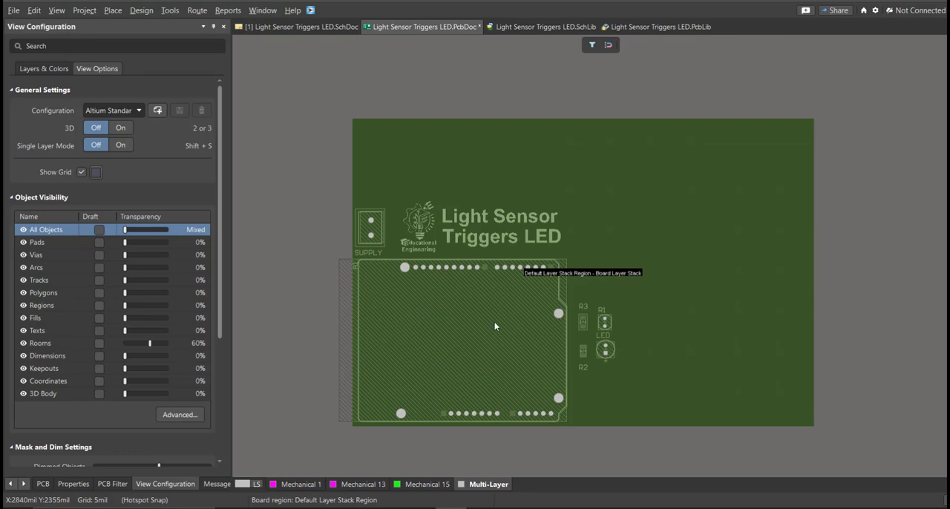
pyautogui.click(143, 11)
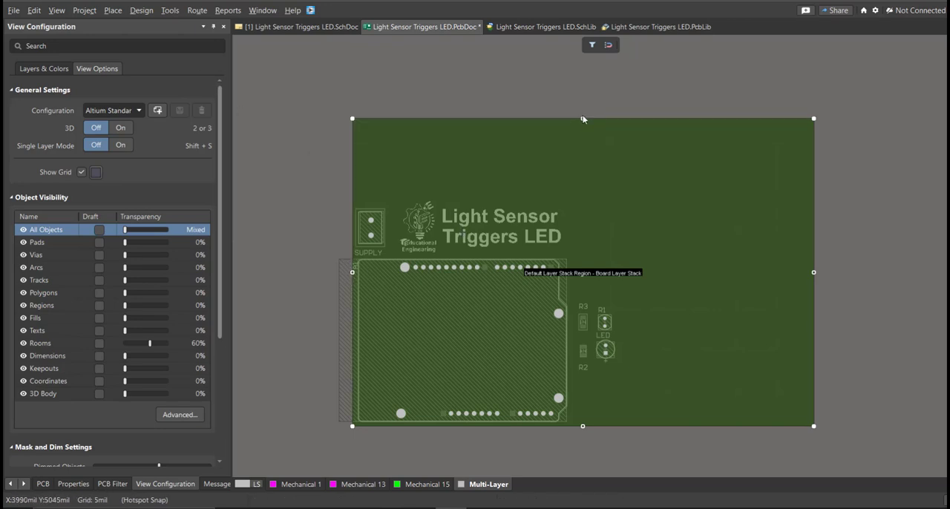
pyautogui.moveTo(815, 273); pyautogui.dragTo(700, 273)
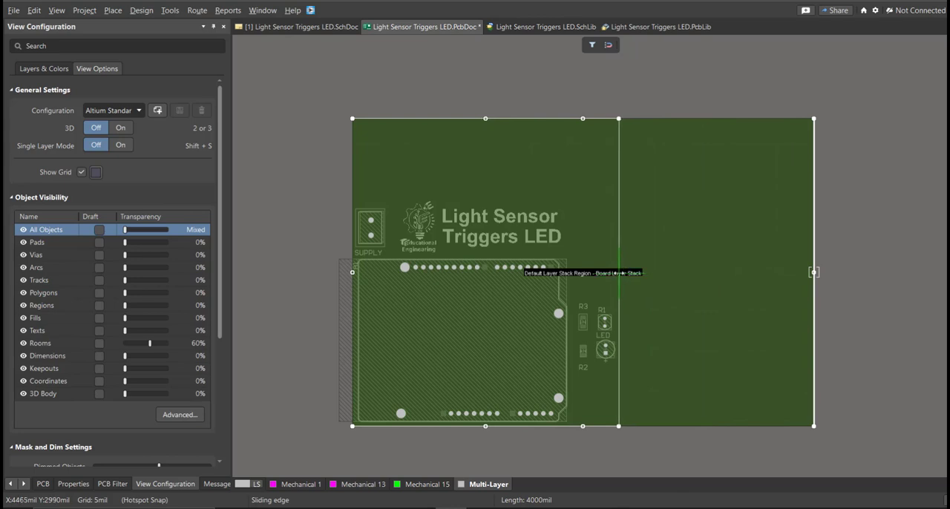
pyautogui.moveTo(622, 272); pyautogui.dragTo(623, 272)
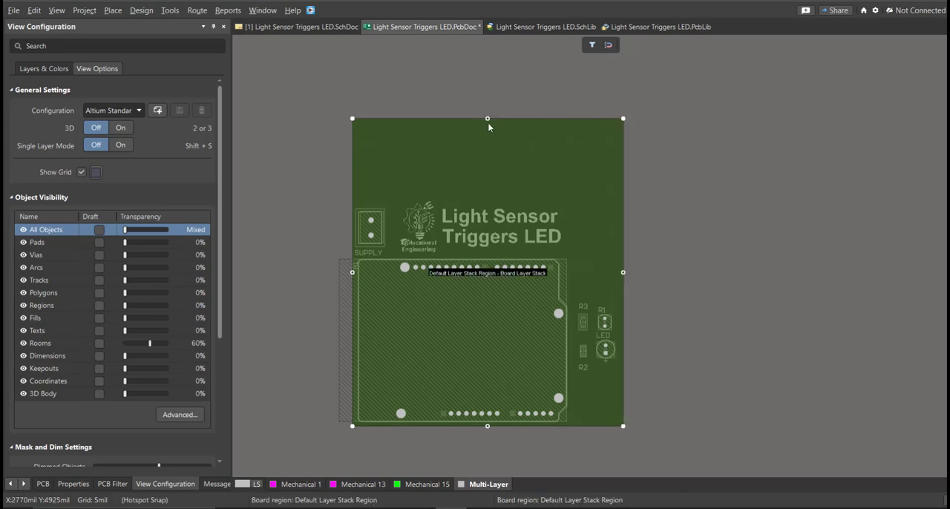
# Step: Lower the board's top edge to just above the logo and title text, and return to the 2D layout
pyautogui.moveTo(488, 118); pyautogui.dragTo(490, 203)
pyautogui.keyDown('ctrl'); pyautogui.scroll(2, 490, 190); pyautogui.keyUp('ctrl')
pyautogui.moveTo(452, 222); pyautogui.dragTo(506, 95, button='right')
pyautogui.keyDown('ctrl'); pyautogui.scroll(-3, 527, 132); pyautogui.keyUp('ctrl')
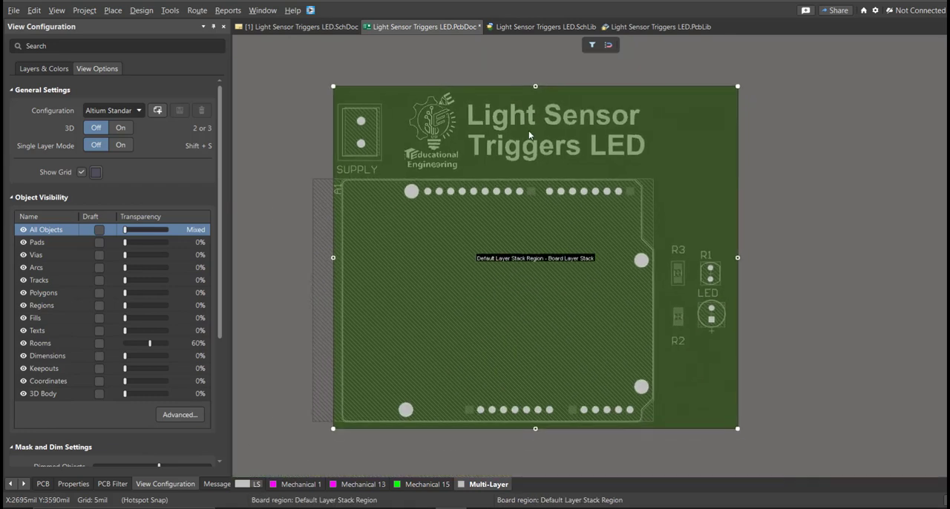
pyautogui.moveTo(537, 88); pyautogui.dragTo(539, 92)
pyautogui.press('2')
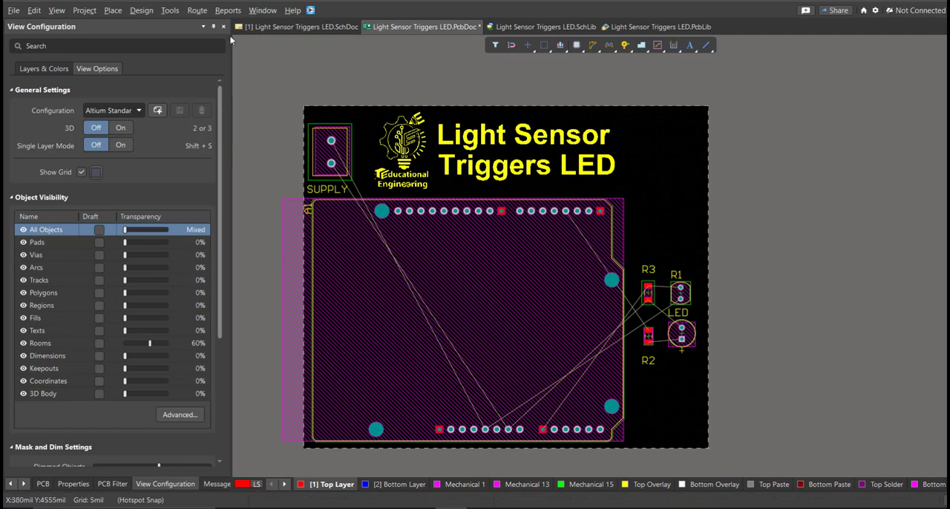
# Step: Interactively route a 50 mil Top Layer track from the lower SUPPLY pad to A1's GND_1 pad
pyautogui.click(197, 10)
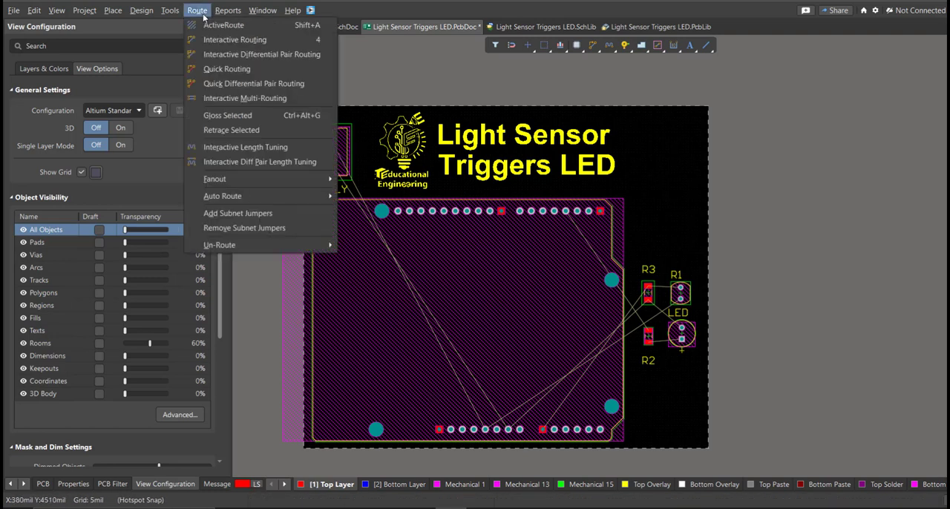
pyautogui.press('Escape')
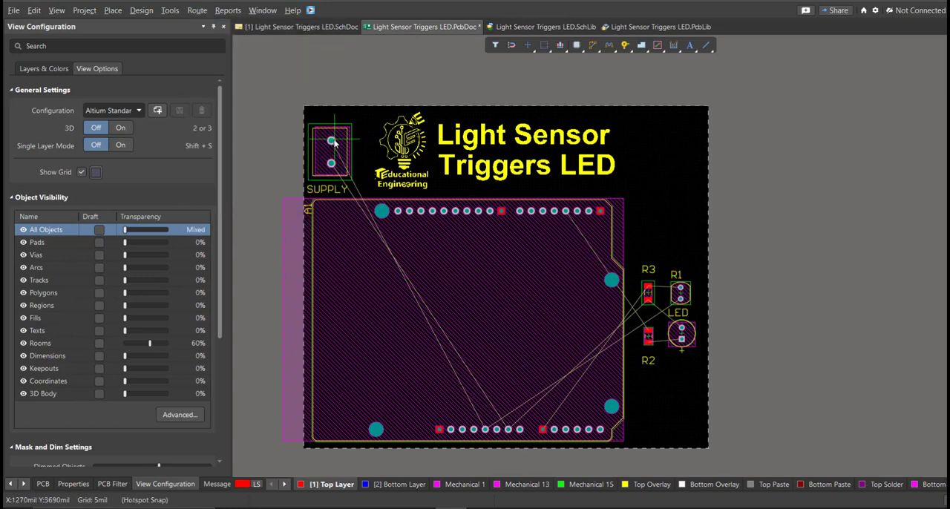
pyautogui.keyDown('ctrl'); pyautogui.scroll(1, 333, 154); pyautogui.keyUp('ctrl')
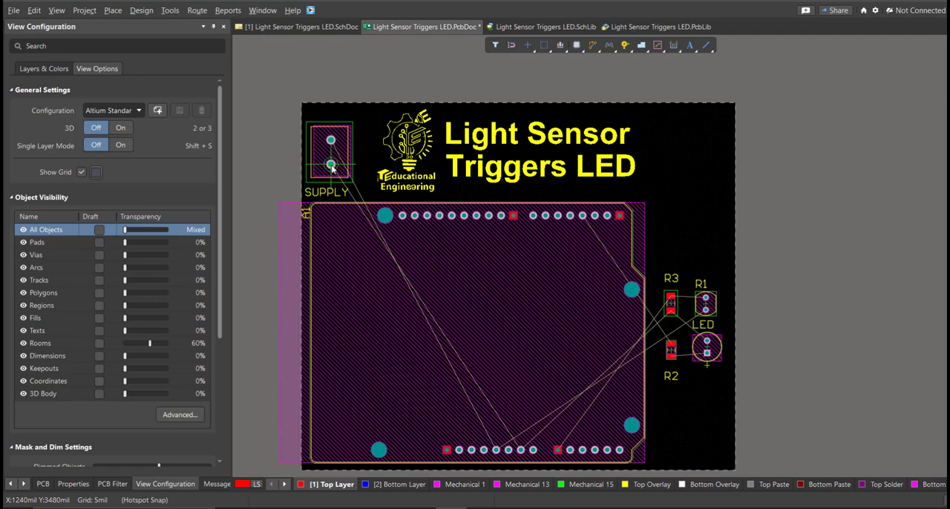
pyautogui.click(331, 164)
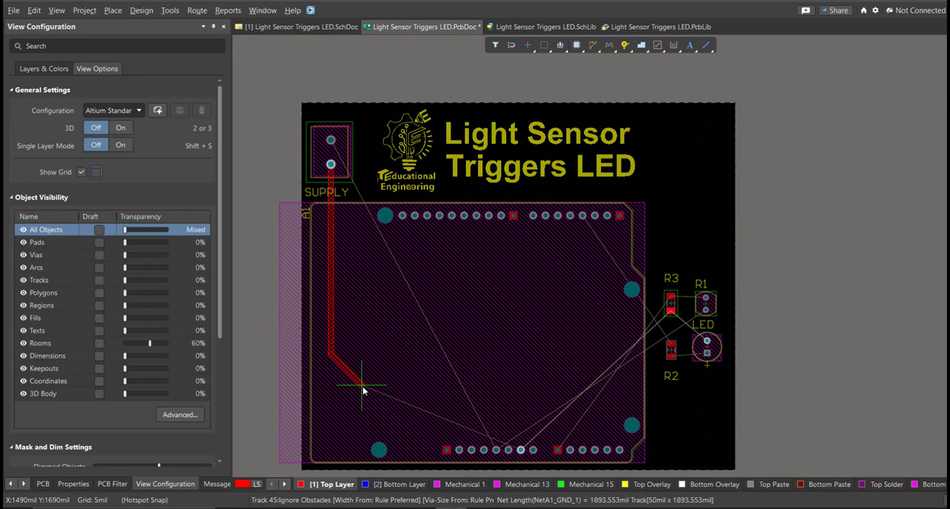
pyautogui.keyDown('ctrl'); pyautogui.scroll(1, 364, 385); pyautogui.keyUp('ctrl')
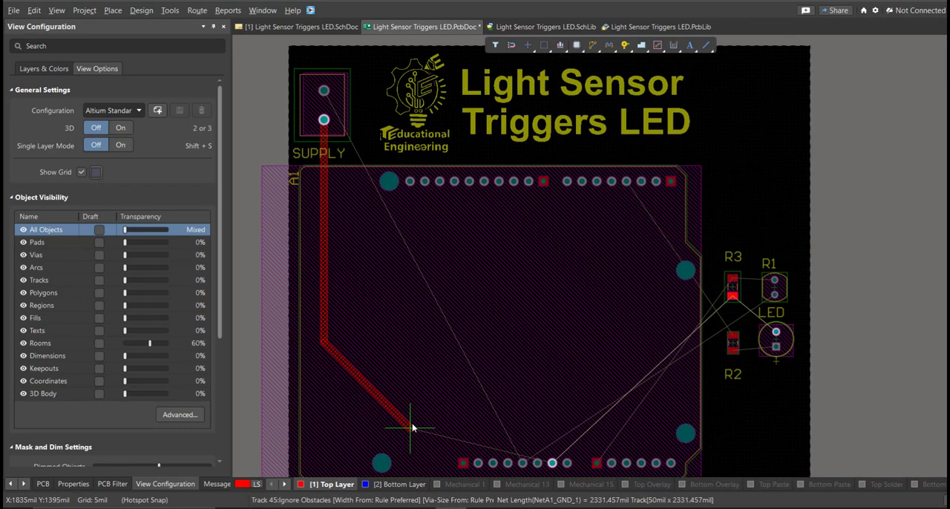
pyautogui.moveTo(412, 428); pyautogui.dragTo(367, 359, button='right')
pyautogui.keyDown('ctrl'); pyautogui.scroll(1, 368, 370); pyautogui.keyUp('ctrl')
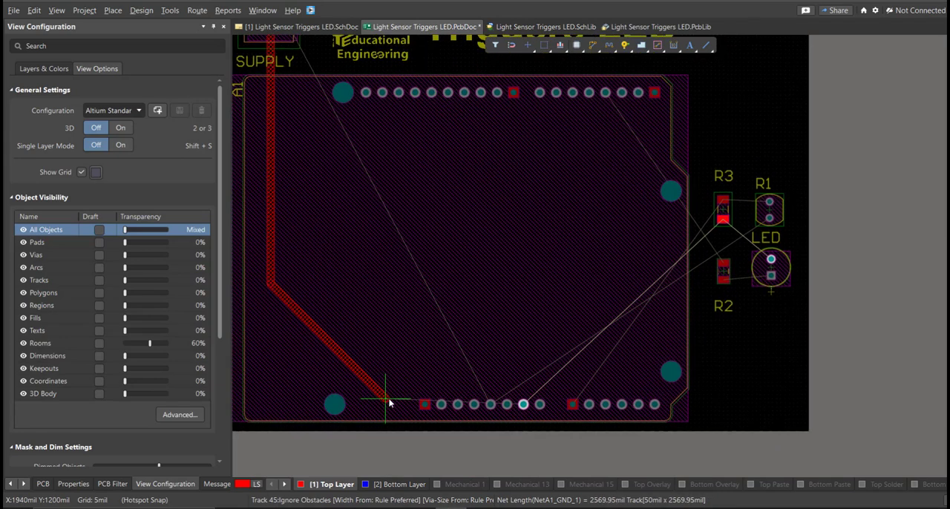
pyautogui.click(388, 403)
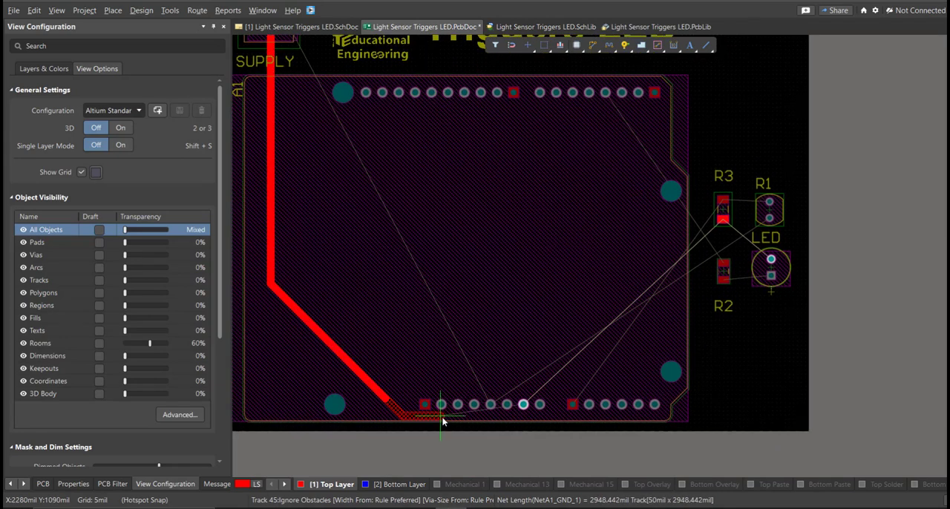
pyautogui.click(524, 406)
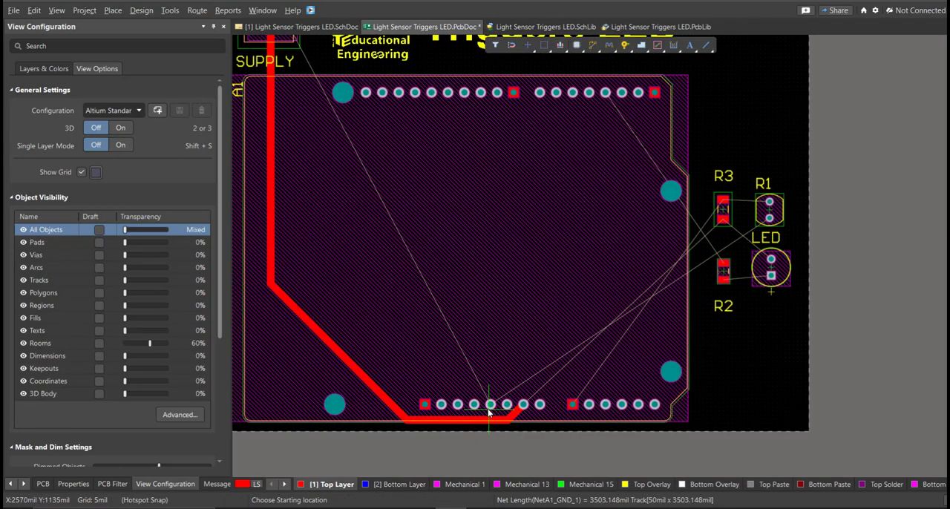
# Step: Route a 50 mil Top Layer track from A1's 5V pad to the upper SUPPLY pad, alongside the ground track
pyautogui.click(491, 404)
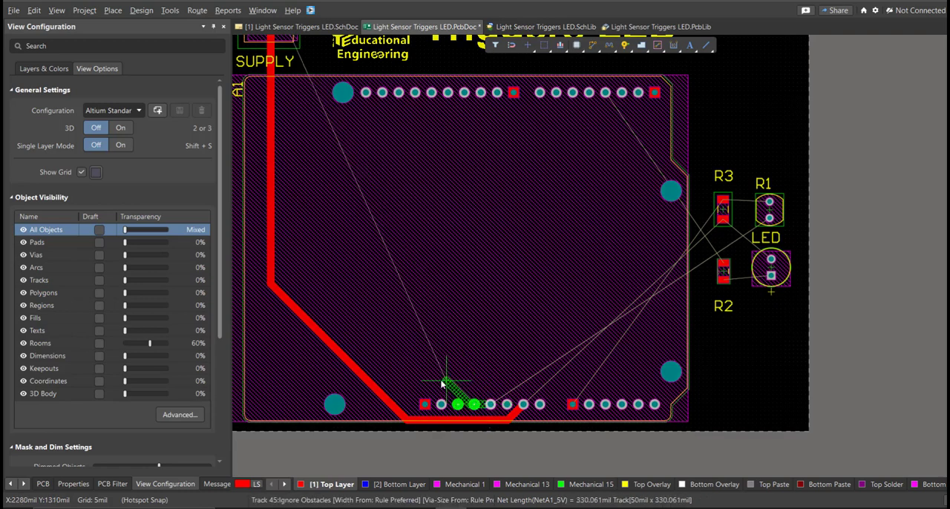
pyautogui.click(339, 305)
pyautogui.moveTo(318, 248); pyautogui.dragTo(351, 371, button='right')
pyautogui.click(338, 170)
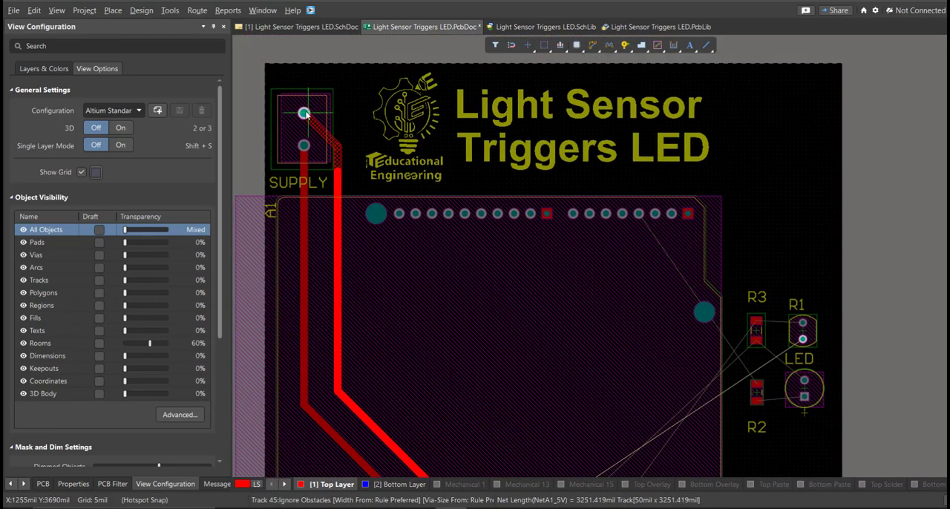
pyautogui.rightClick(304, 115)
# Step: Try routing A1's GND_1 pad diagonally to R3's lower pad, and undo that ground track
pyautogui.moveTo(497, 331); pyautogui.dragTo(382, 208, button='right')
pyautogui.keyDown('ctrl'); pyautogui.scroll(1, 473, 356); pyautogui.keyUp('ctrl')
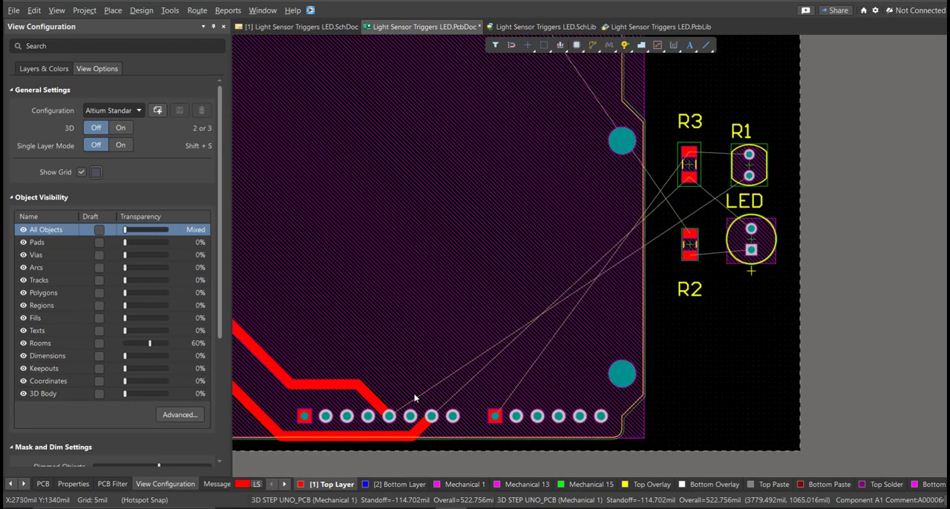
pyautogui.click(432, 417)
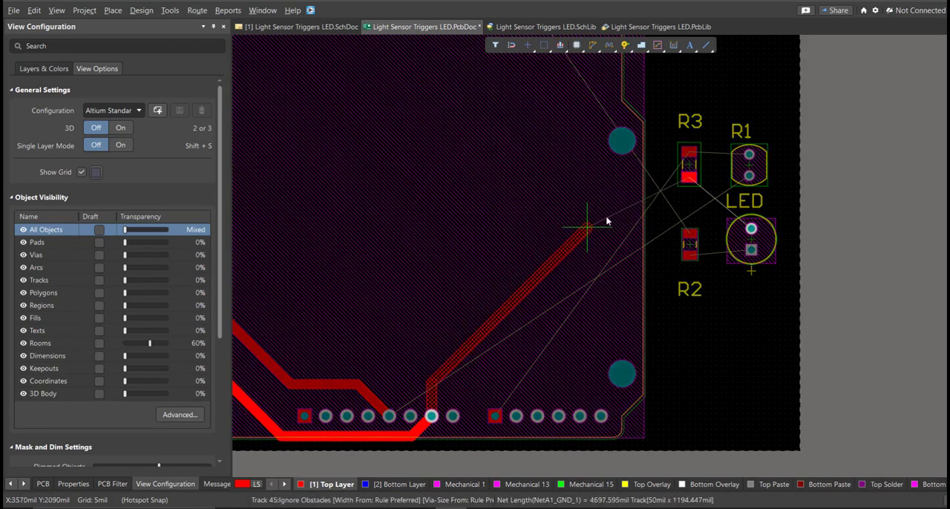
pyautogui.click(688, 178)
pyautogui.click(391, 415)
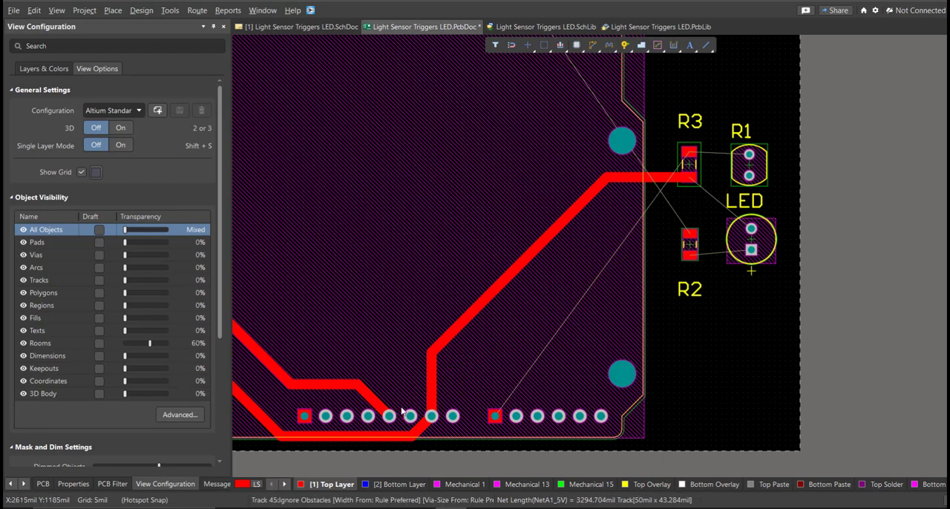
pyautogui.rightClick(430, 395)
pyautogui.rightClick(429, 395)
pyautogui.moveTo(448, 416); pyautogui.dragTo(399, 397, button='right')
pyautogui.hotkey('ctrl', 'z')
# Step: Route the ground track from A1's GND_1 pad along the lower board edge to the LED's upper pad, clearing its square pad
pyautogui.click(384, 388)
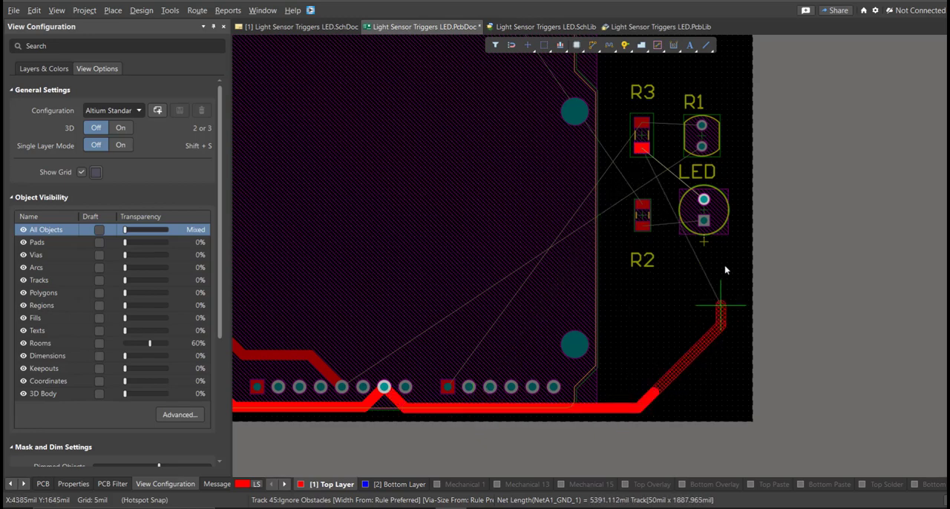
pyautogui.click(727, 217)
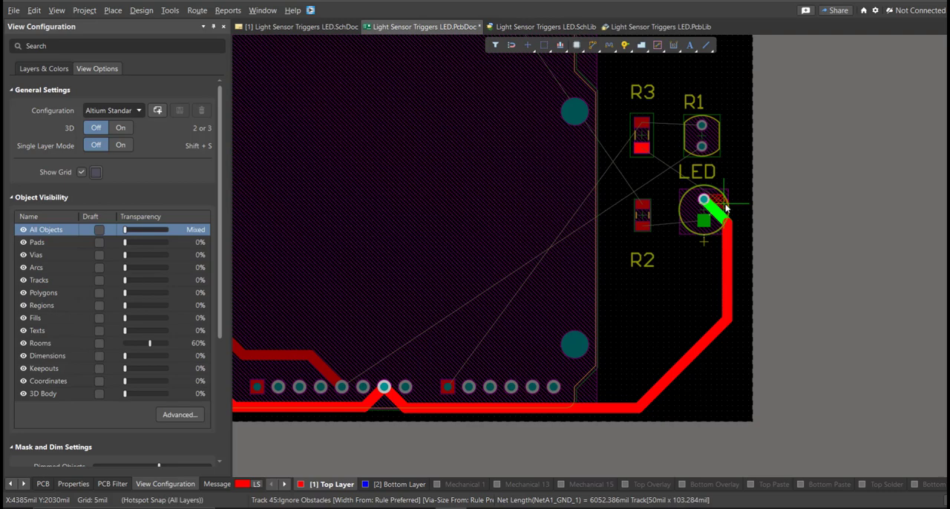
pyautogui.keyDown('ctrl'); pyautogui.scroll(3, 726, 210); pyautogui.keyUp('ctrl')
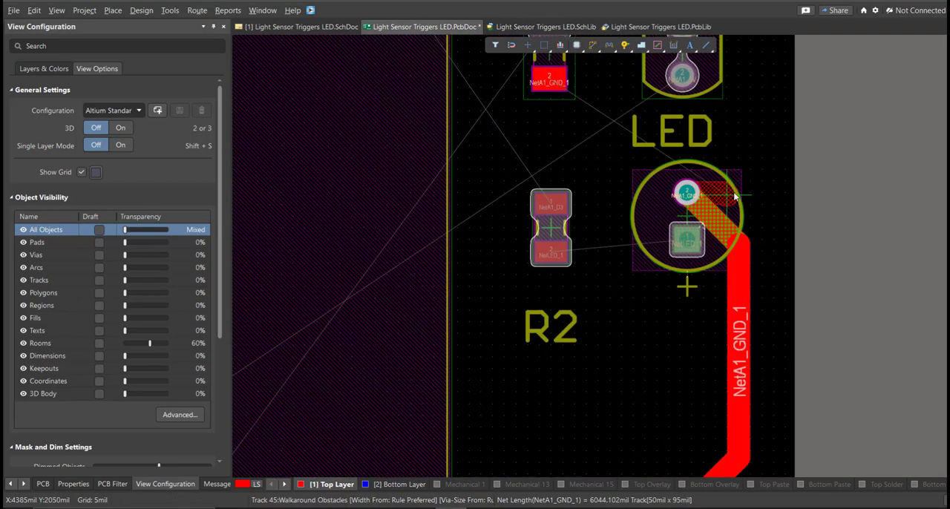
pyautogui.keyDown('ctrl'); pyautogui.scroll(-3, 752, 319); pyautogui.keyUp('ctrl')
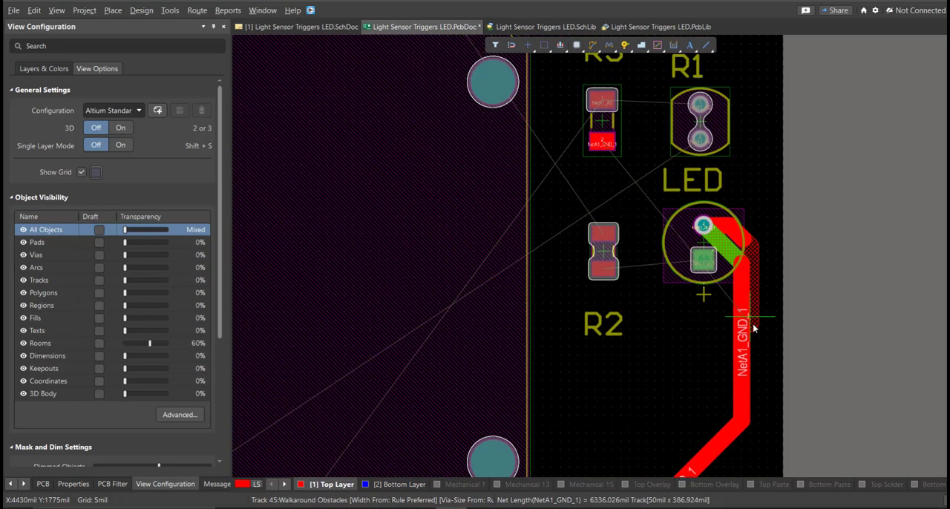
pyautogui.moveTo(708, 420); pyautogui.dragTo(700, 390, button='right')
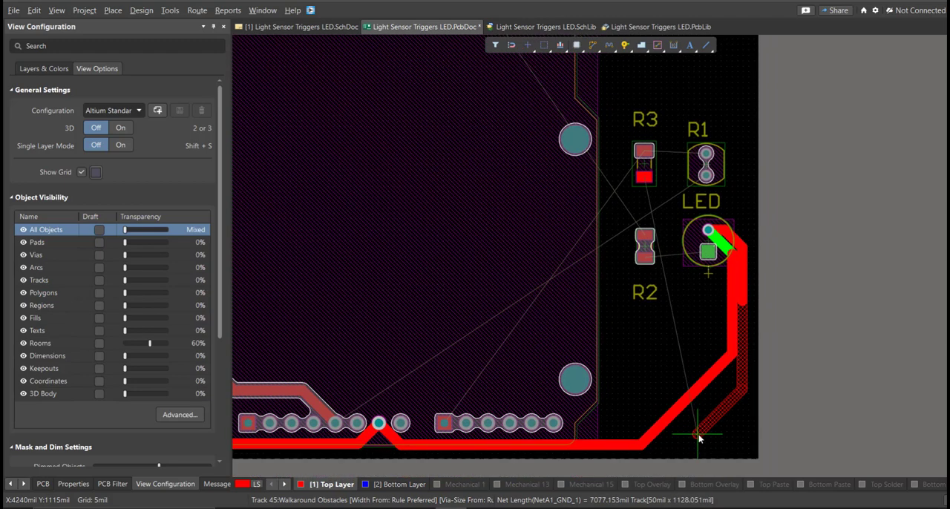
pyautogui.click(639, 447)
pyautogui.rightClick(639, 448)
# Step: Reroute the NetA1_GND_1 track in a straight run beneath A1's GND_1 pad, joining it to the branch towards the LED
pyautogui.keyDown('ctrl'); pyautogui.scroll(3, 381, 448); pyautogui.keyUp('ctrl')
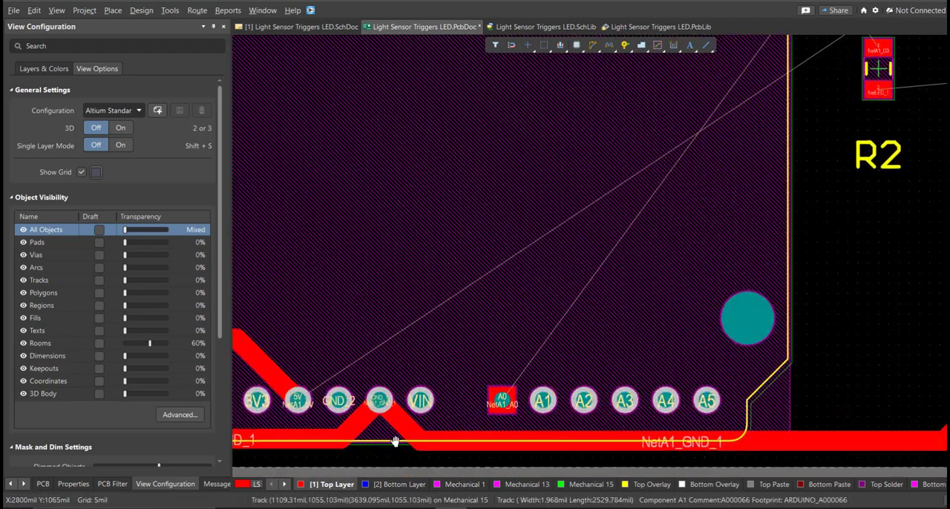
pyautogui.moveTo(388, 447); pyautogui.dragTo(443, 397, button='right')
pyautogui.click(355, 395)
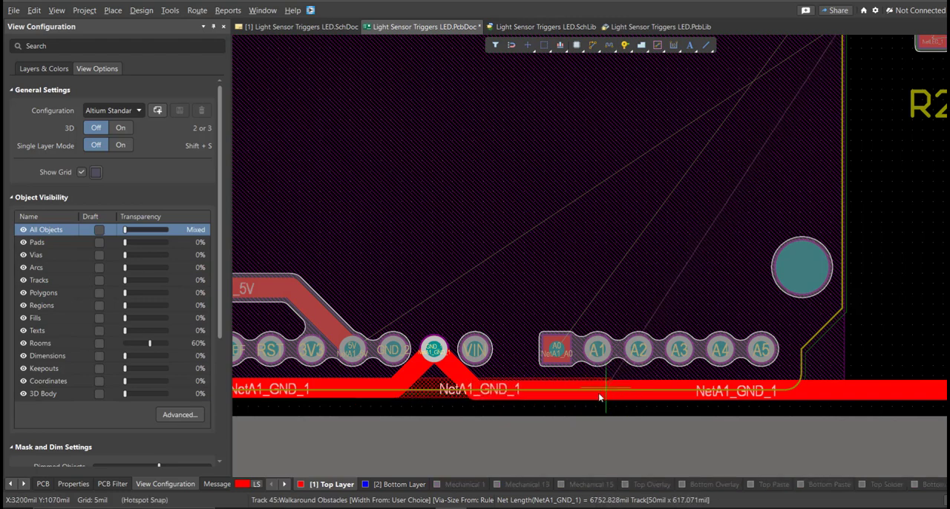
pyautogui.keyDown('ctrl'); pyautogui.scroll(-2, 601, 397); pyautogui.keyUp('ctrl')
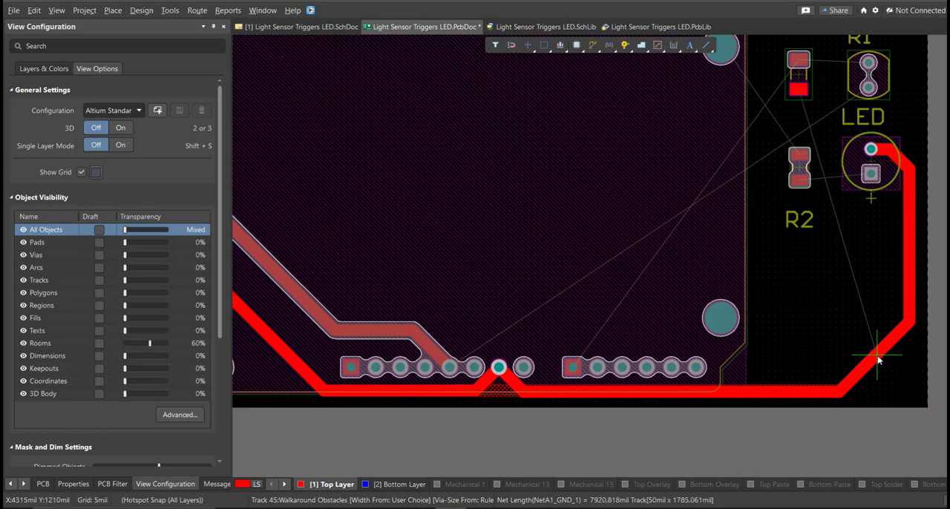
pyautogui.click(910, 324)
pyautogui.rightClick(910, 324)
pyautogui.keyDown('ctrl'); pyautogui.scroll(5, 501, 380); pyautogui.keyUp('ctrl')
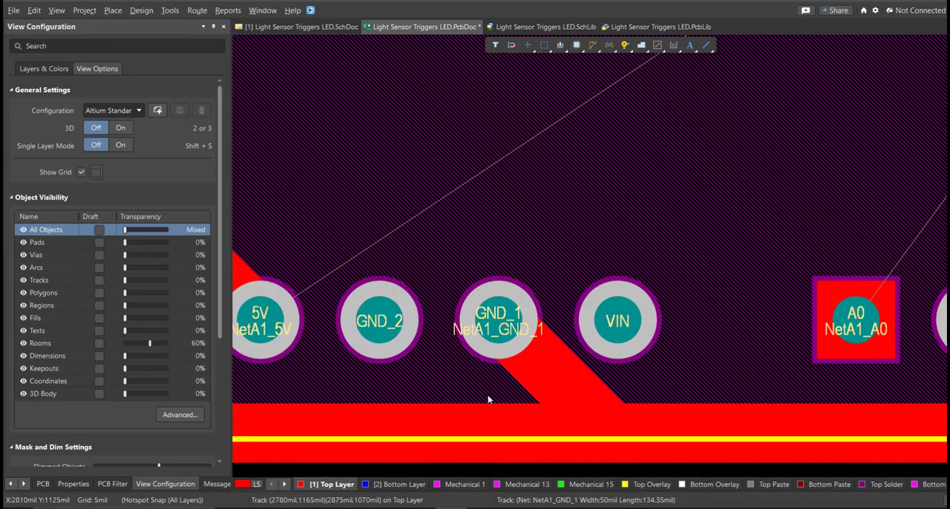
pyautogui.moveTo(491, 394); pyautogui.dragTo(502, 390)
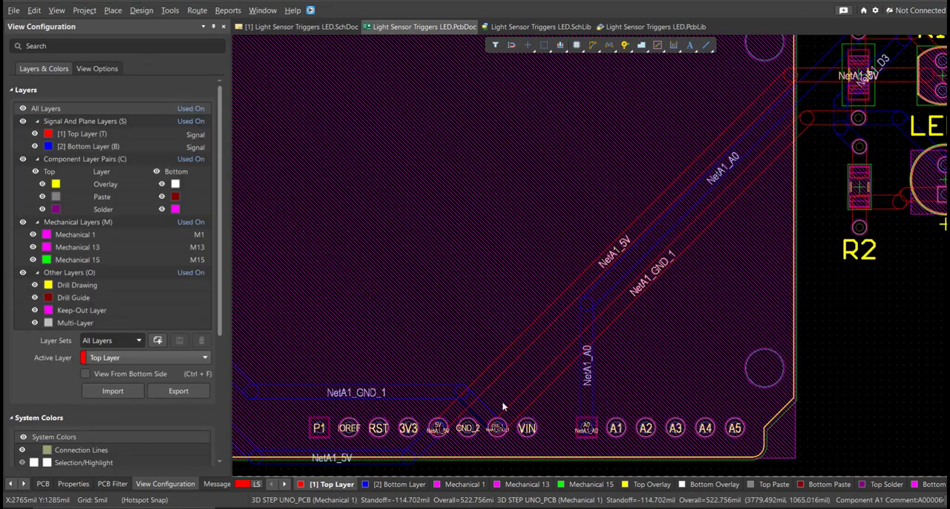
pyautogui.keyDown('ctrl'); pyautogui.scroll(-10, 503, 407); pyautogui.keyUp('ctrl')
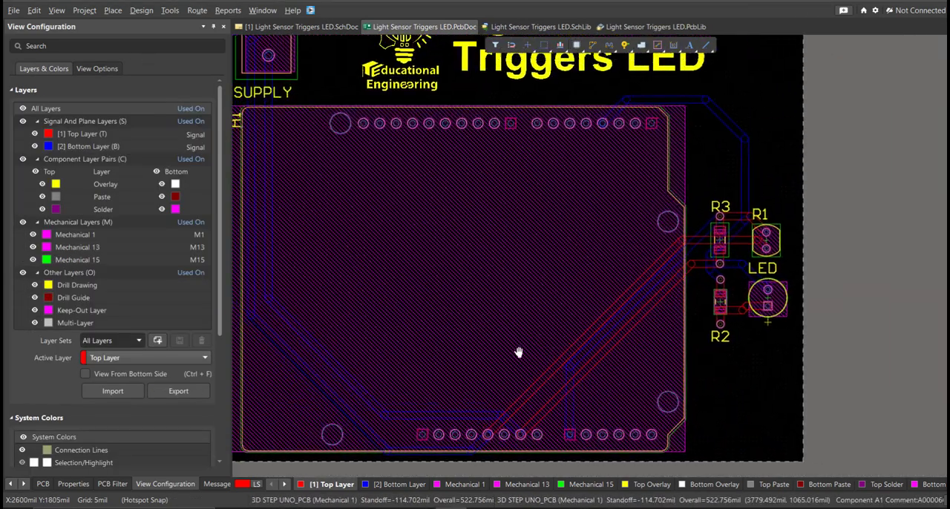
# Step: Display the fully routed board in 3D and rotate it to inspect the Arduino, SUPPLY terminal, LED and resistors
pyautogui.keyDown('ctrl'); pyautogui.scroll(1, 530, 407); pyautogui.keyUp('ctrl')
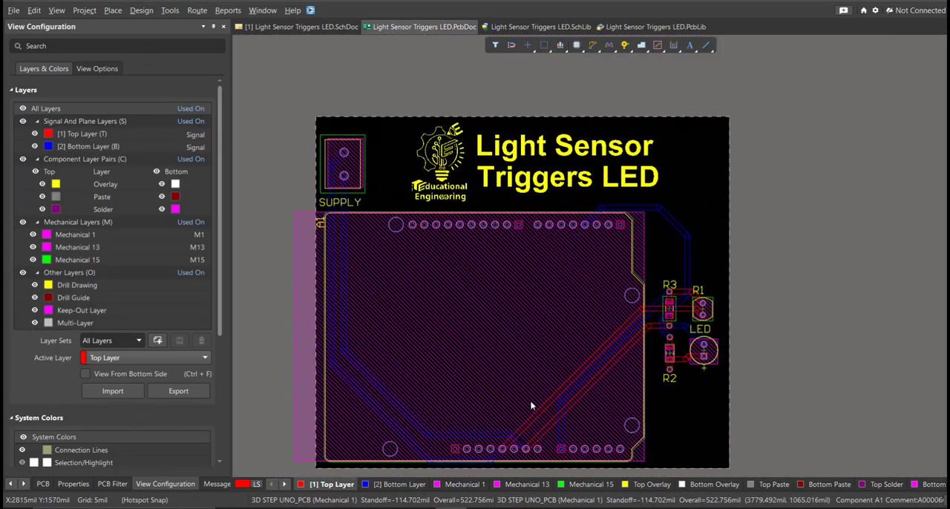
pyautogui.press('3')
pyautogui.moveTo(530, 402); pyautogui.dragTo(549, 351, button='right')
pyautogui.keyDown('shift'); pyautogui.moveTo(492, 364); pyautogui.dragTo(854, 424, button='right'); pyautogui.keyUp('shift')
pyautogui.keyDown('ctrl'); pyautogui.scroll(-1, 909, 358); pyautogui.keyUp('ctrl')
pyautogui.moveTo(757, 286); pyautogui.dragTo(553, 198, button='right')
pyautogui.keyDown('shift'); pyautogui.moveTo(553, 197); pyautogui.dragTo(684, 334, button='right'); pyautogui.keyUp('shift')
pyautogui.moveTo(684, 334); pyautogui.dragTo(652, 236, button='right')
pyautogui.moveTo(455, 252); pyautogui.dragTo(568, 325, button='right')
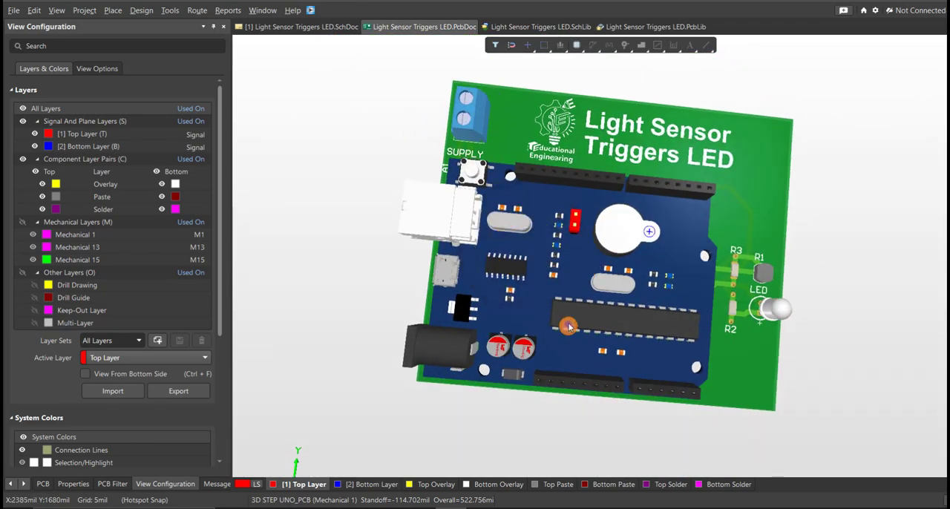